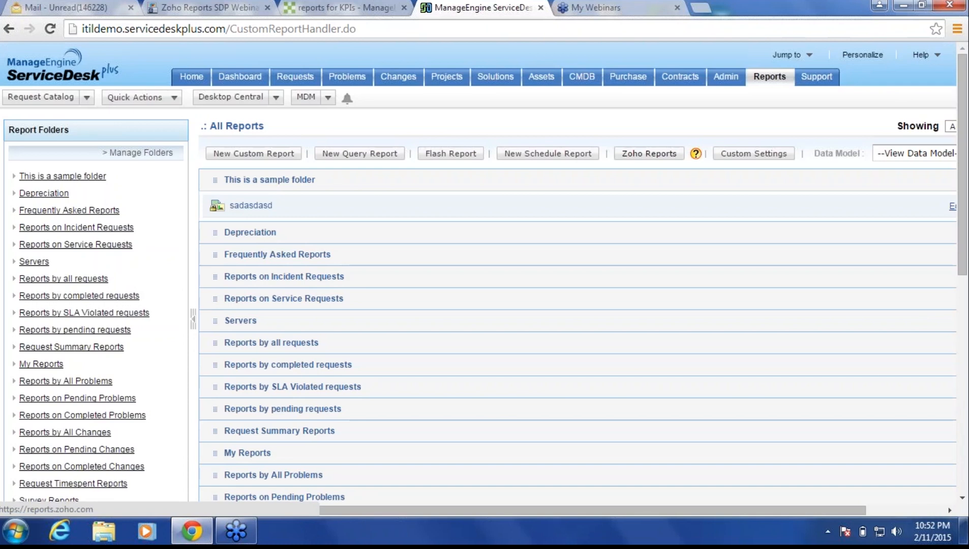
# Step: Open Zoho Reports from the ServiceDesk Plus reports page and open the Zillium Inc Service Desk database
pyautogui.click(649, 153)
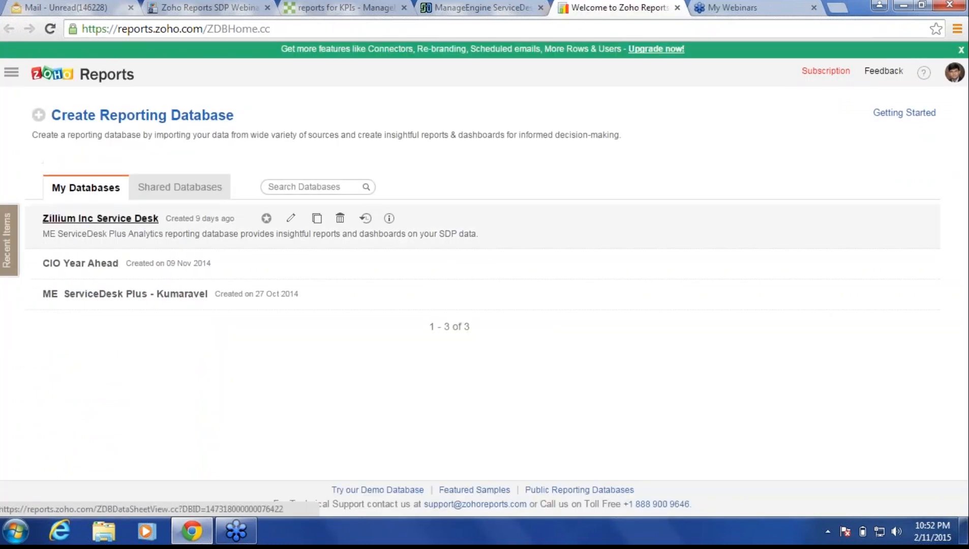
pyautogui.click(100, 218)
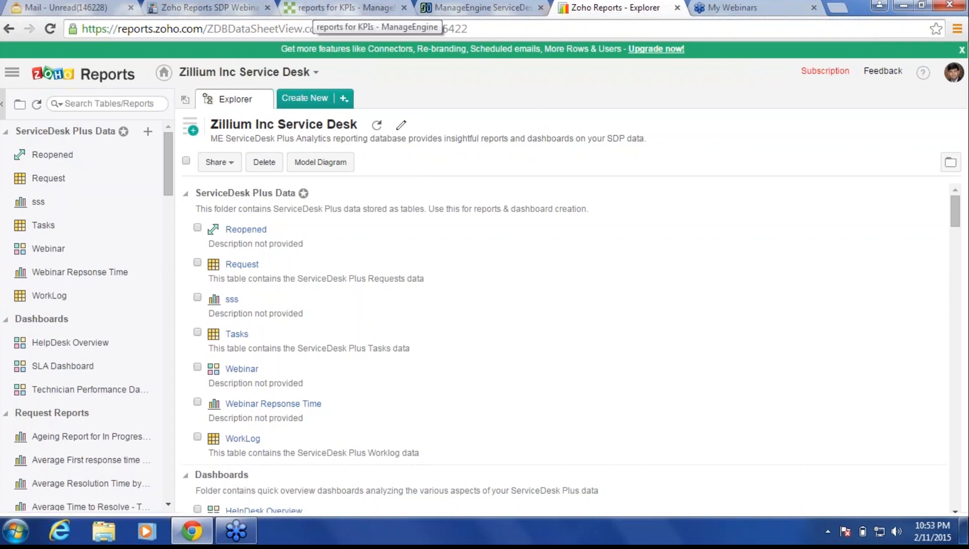
# Step: Review the "reports for KPIs" forum thread, examining the requested KPI reports and the SQL queries suggested in the replies
pyautogui.click(340, 8)
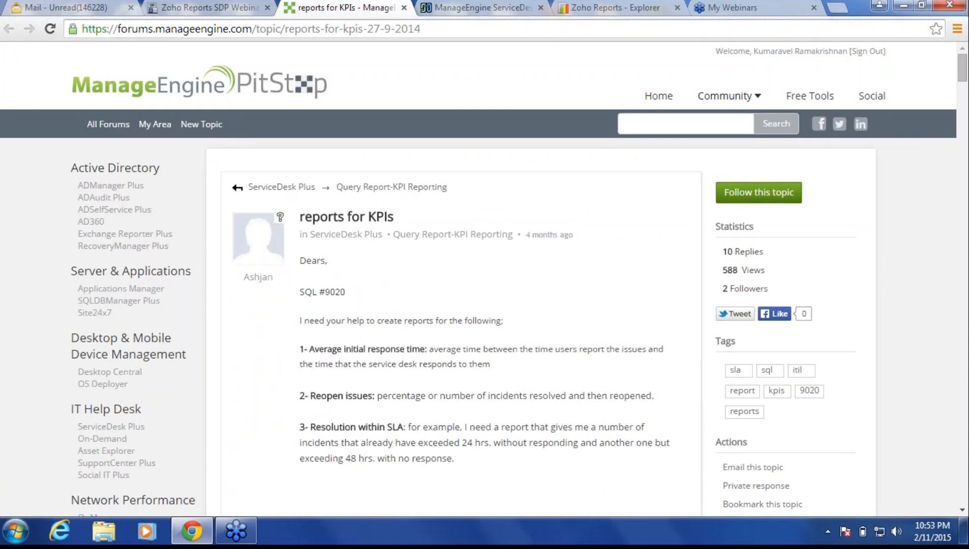
pyautogui.scroll(-1, 518, 285)
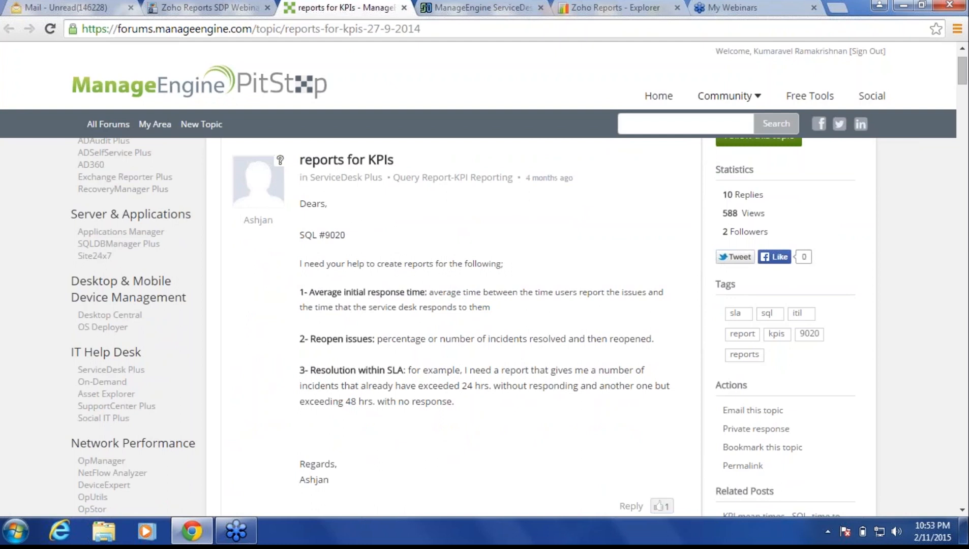
pyautogui.scroll(-2, 518, 285)
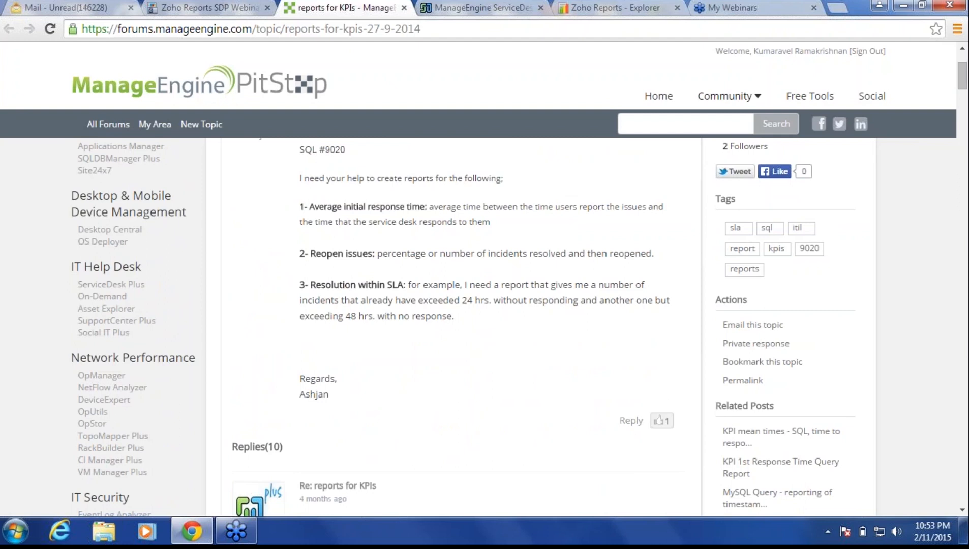
pyautogui.scroll(-1, 519, 290)
pyautogui.scroll(-6, 519, 289)
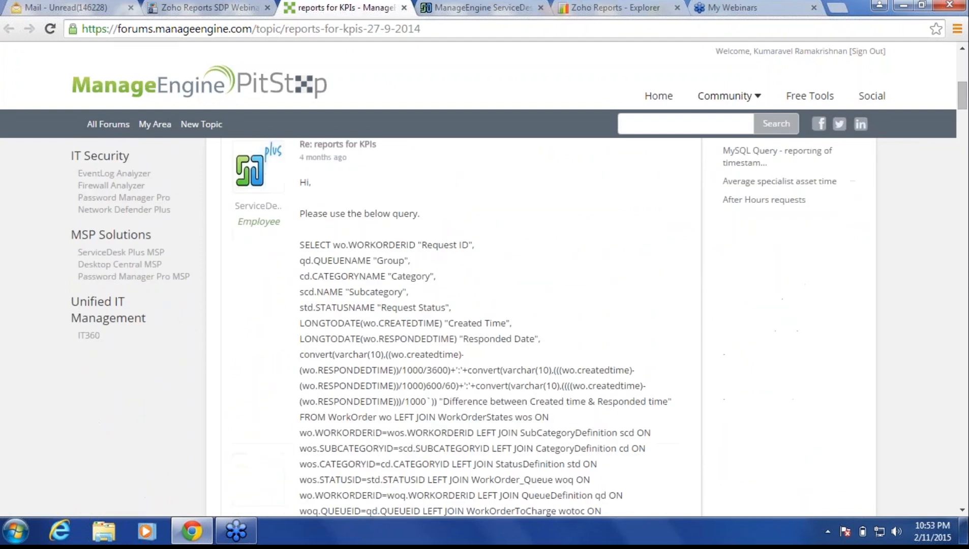
pyautogui.scroll(-8, 519, 289)
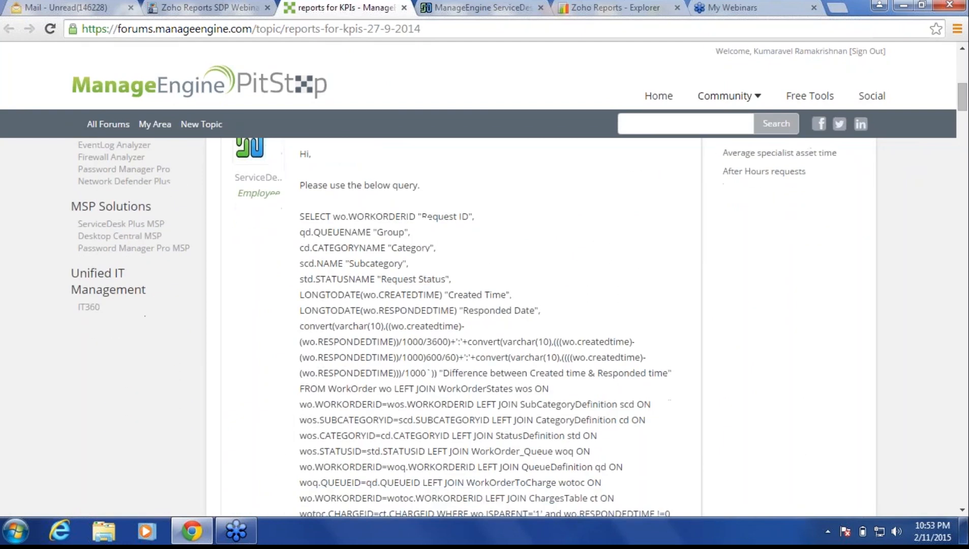
pyautogui.scroll(-12, 519, 289)
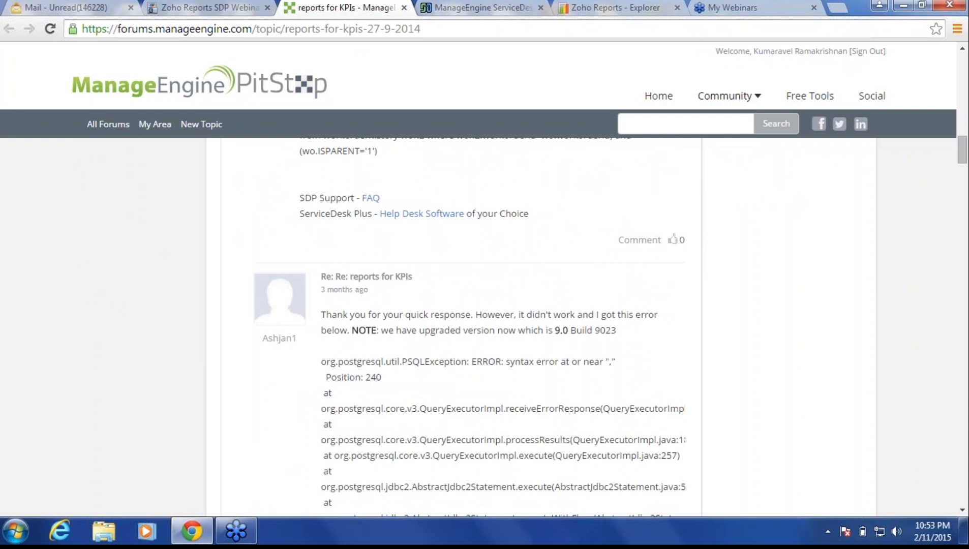
pyautogui.scroll(-2, 341, 496)
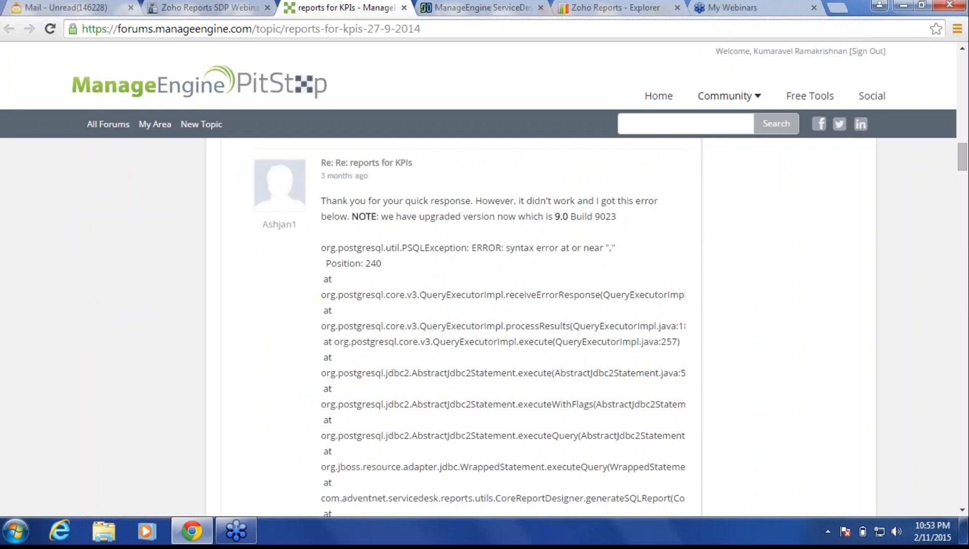
pyautogui.scroll(-12, 503, 328)
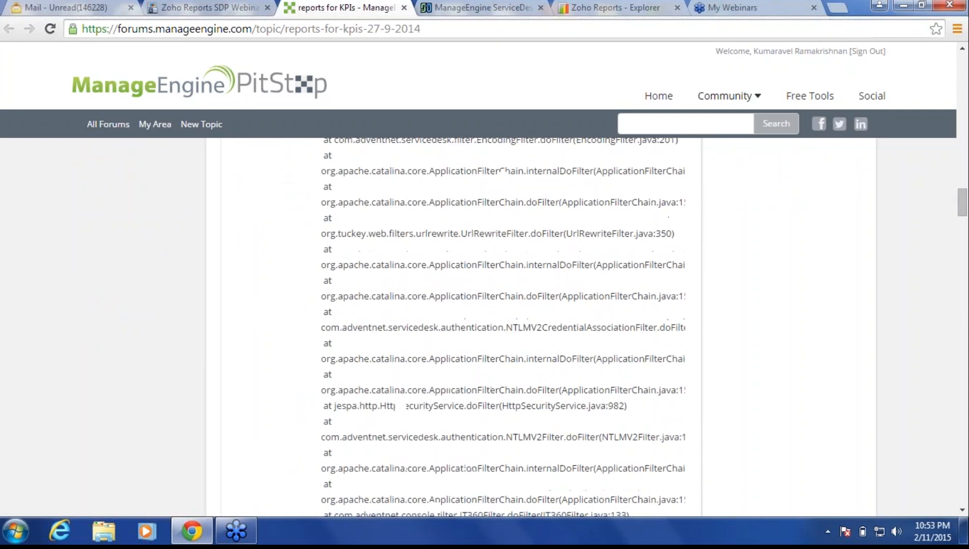
pyautogui.scroll(-12, 503, 328)
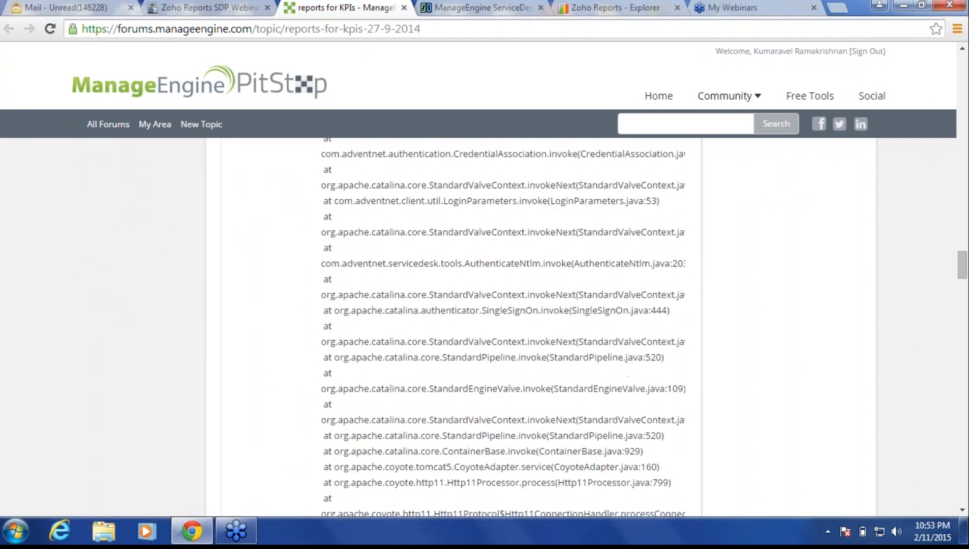
pyautogui.scroll(-8, 503, 328)
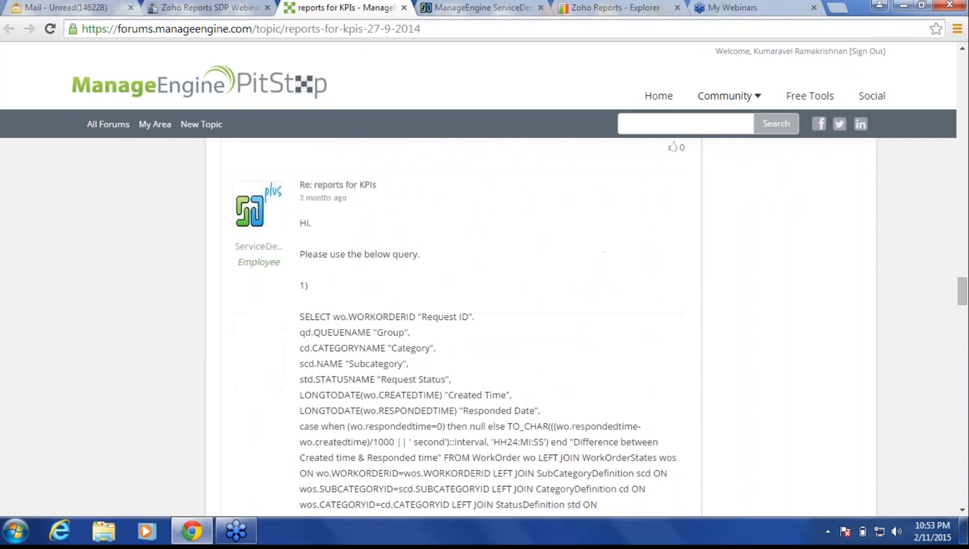
pyautogui.scroll(-10, 503, 327)
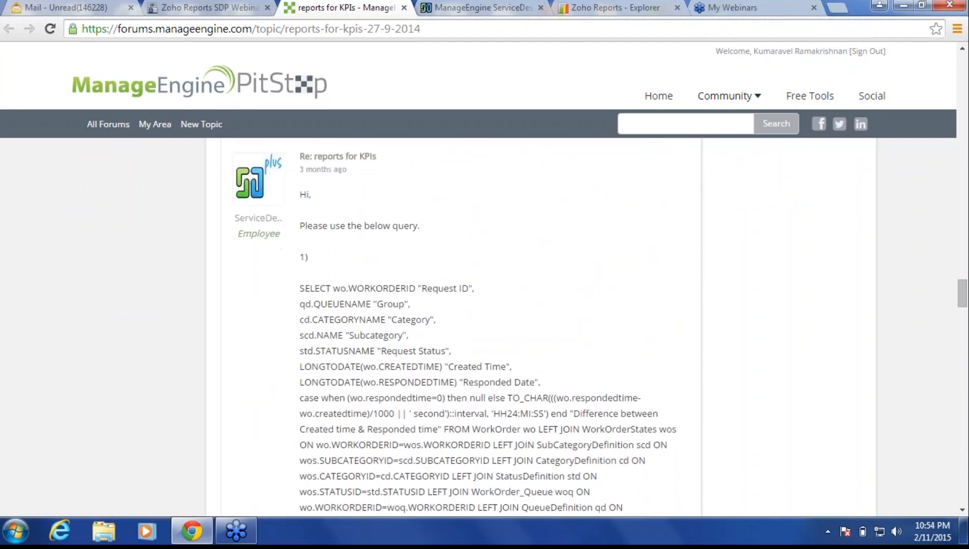
pyautogui.scroll(-7, 504, 328)
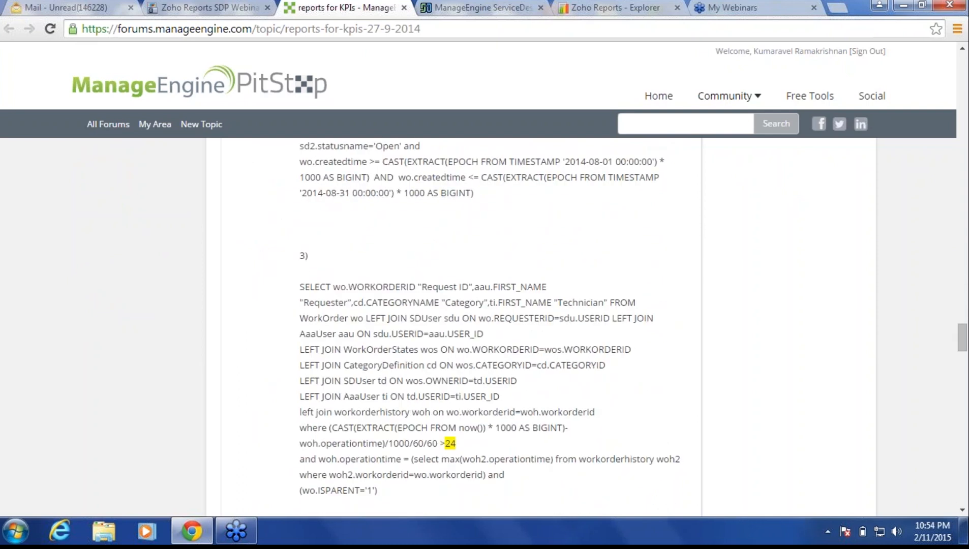
pyautogui.scroll(-5, 504, 328)
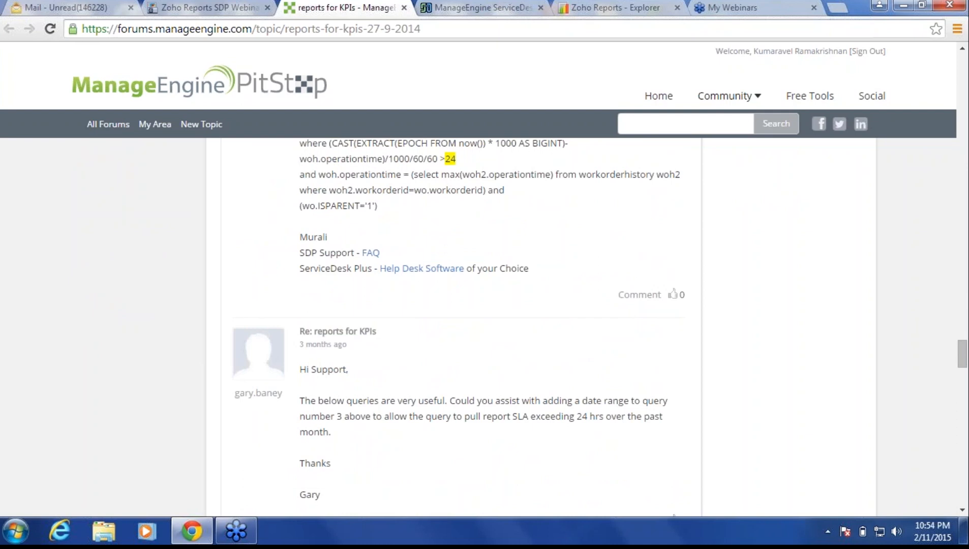
pyautogui.scroll(2, 432, 353)
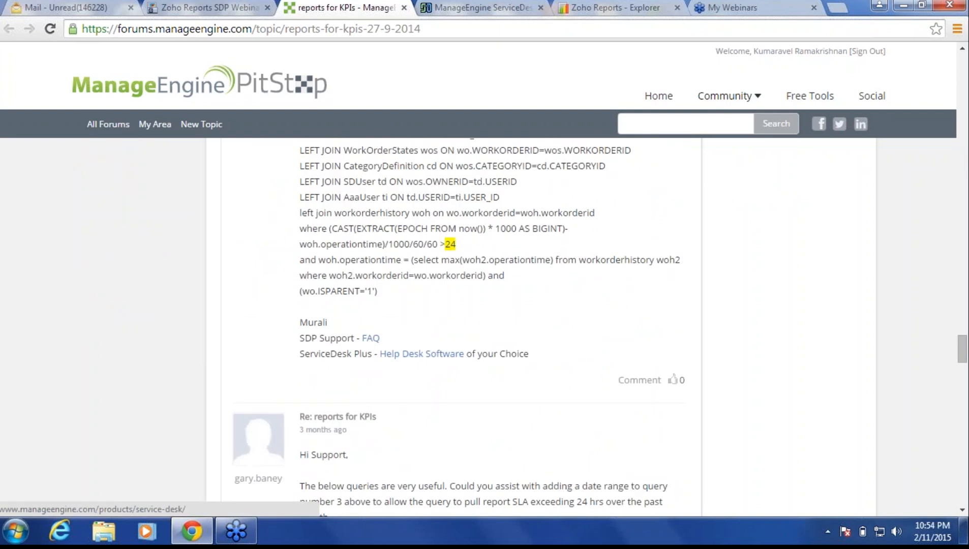
pyautogui.scroll(-5, 422, 353)
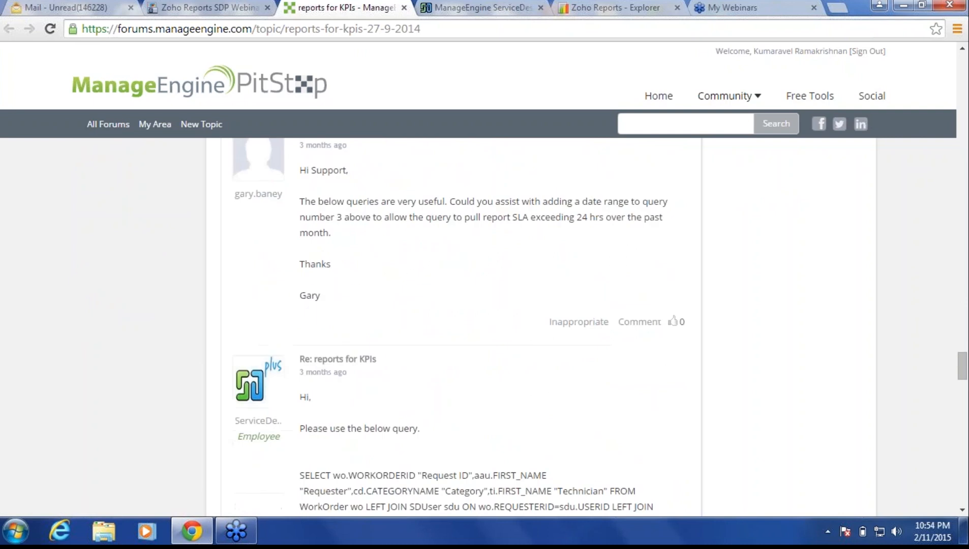
pyautogui.scroll(-4, 422, 353)
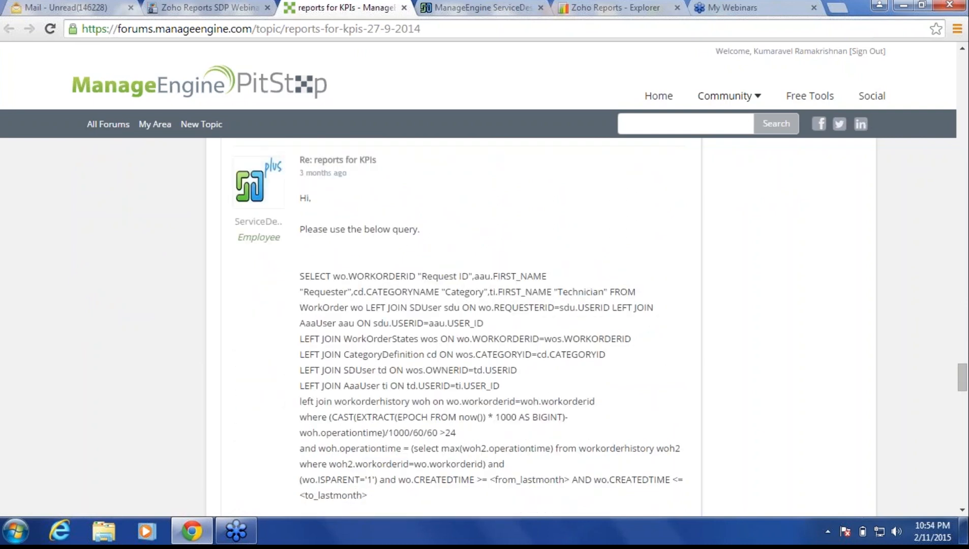
pyautogui.scroll(-3, 452, 328)
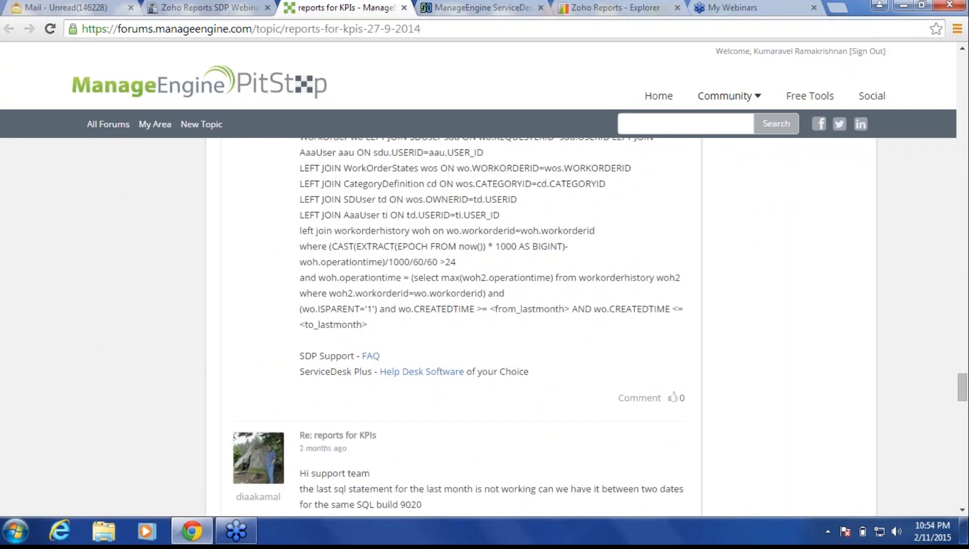
pyautogui.press('Home')
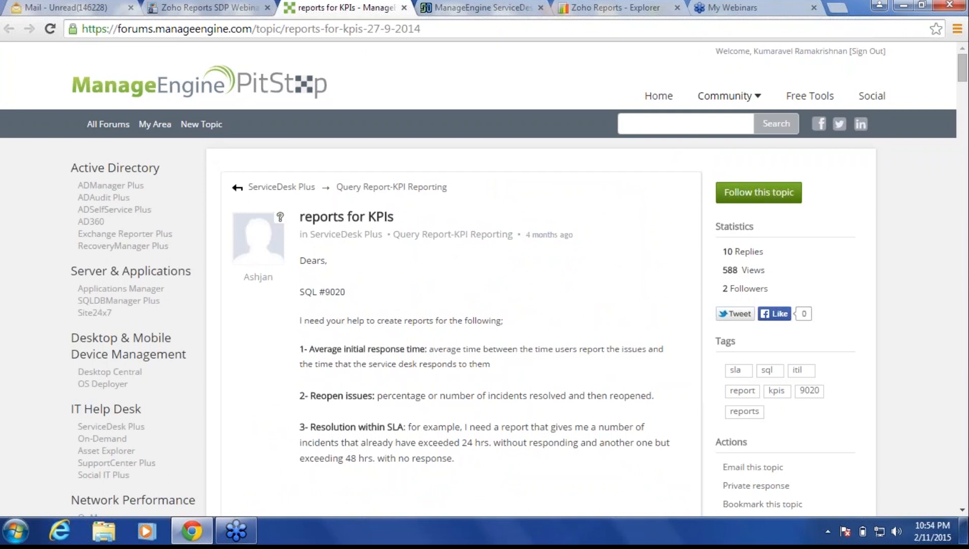
# Step: Switch back to Zoho Reports and create a new Chart View report with Request as the base table
pyautogui.click(615, 8)
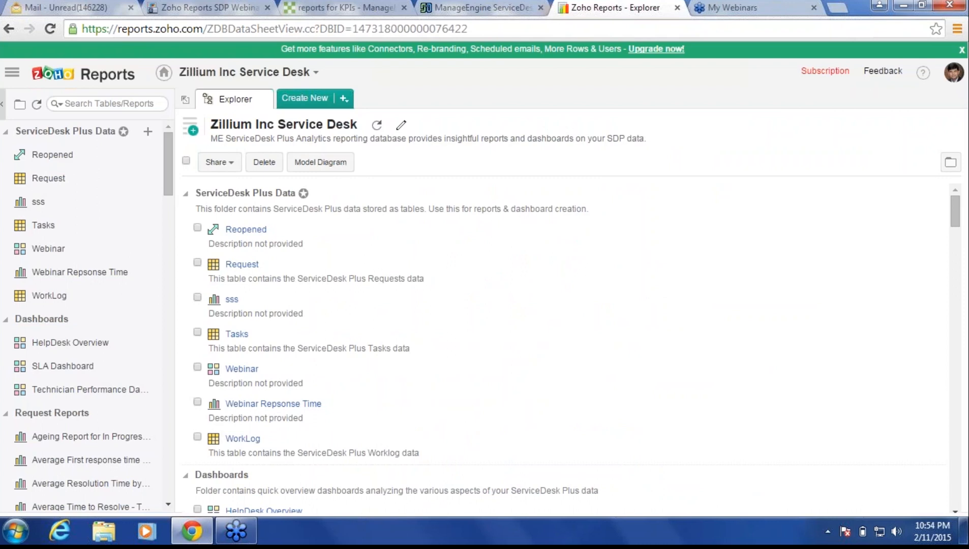
pyautogui.click(345, 7)
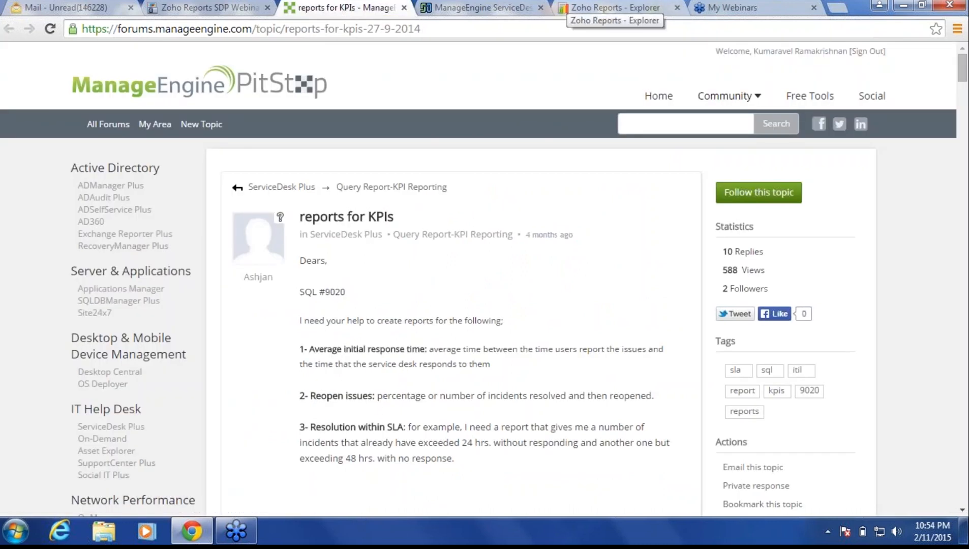
pyautogui.click(610, 7)
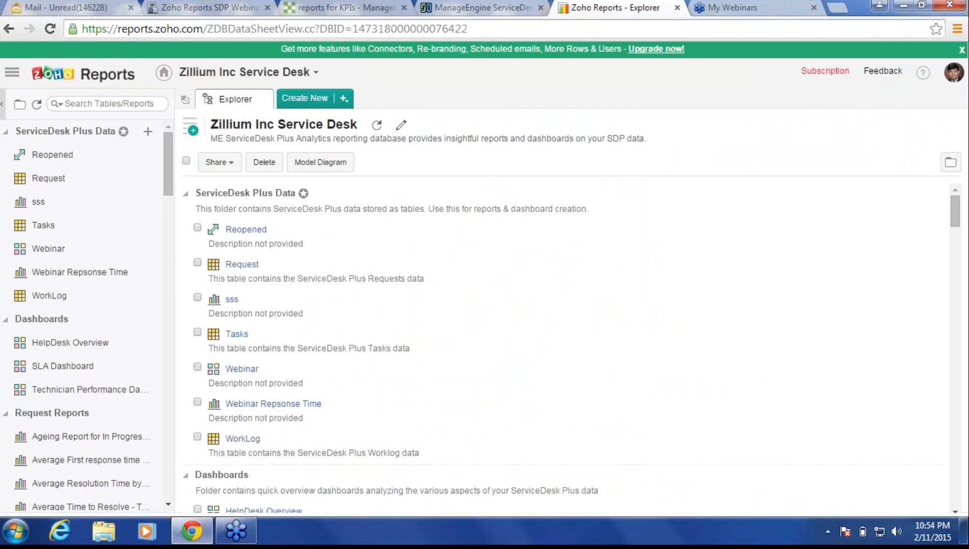
pyautogui.click(193, 131)
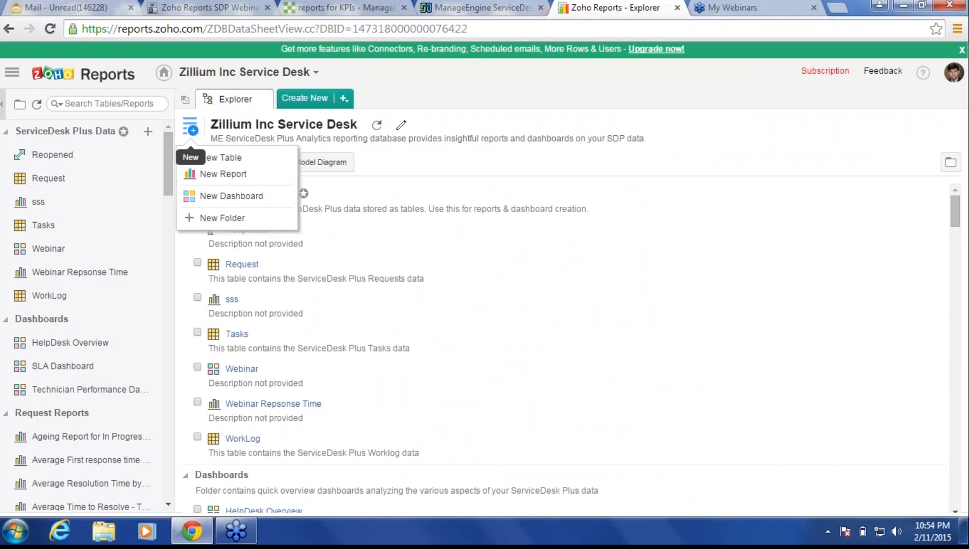
pyautogui.click(221, 173)
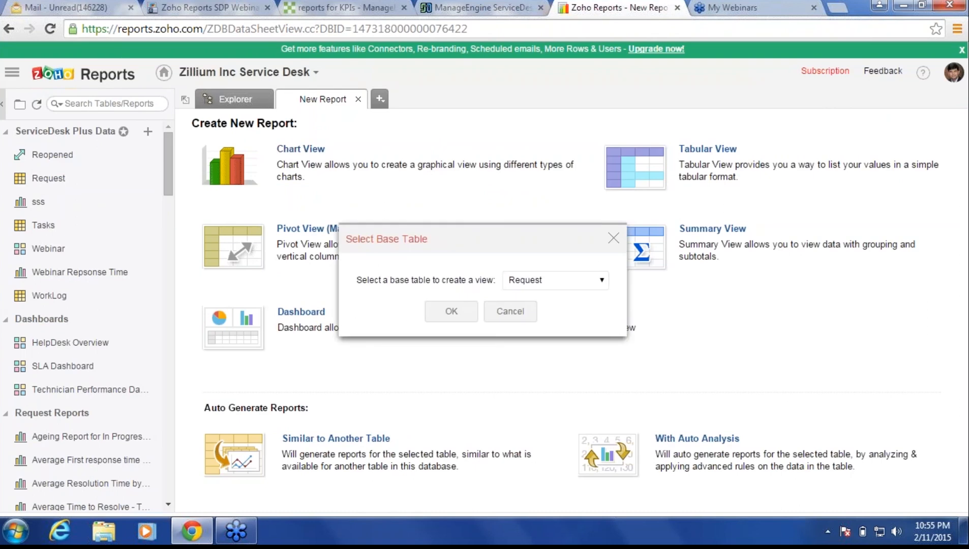
pyautogui.click(556, 280)
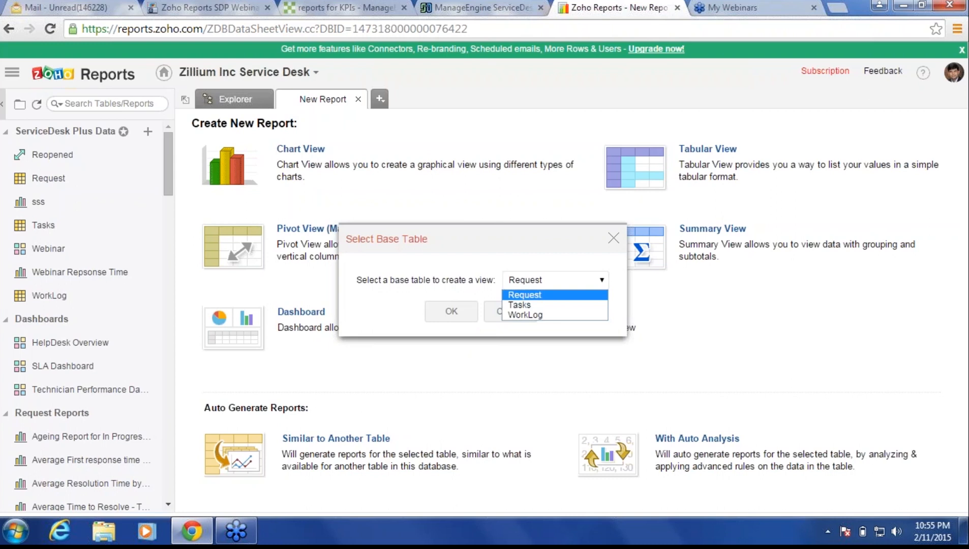
pyautogui.press('Escape')
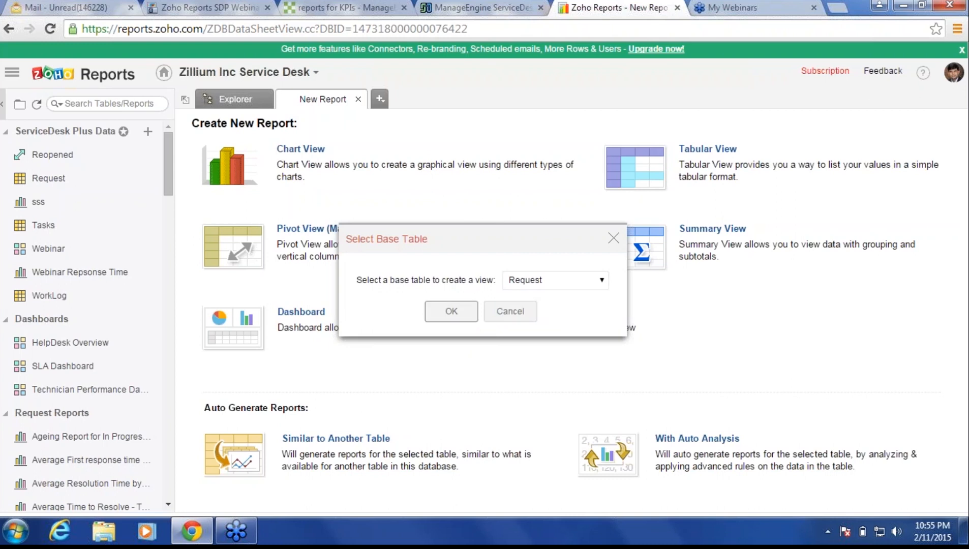
pyautogui.click(451, 311)
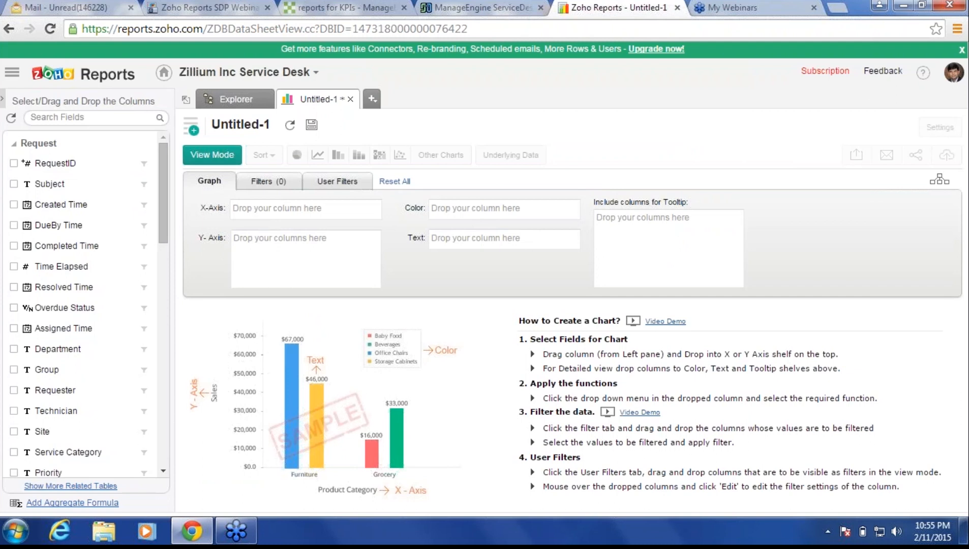
# Step: Search the available columns for "group" and place the Request table's Group column on the X-axis
pyautogui.click(91, 117)
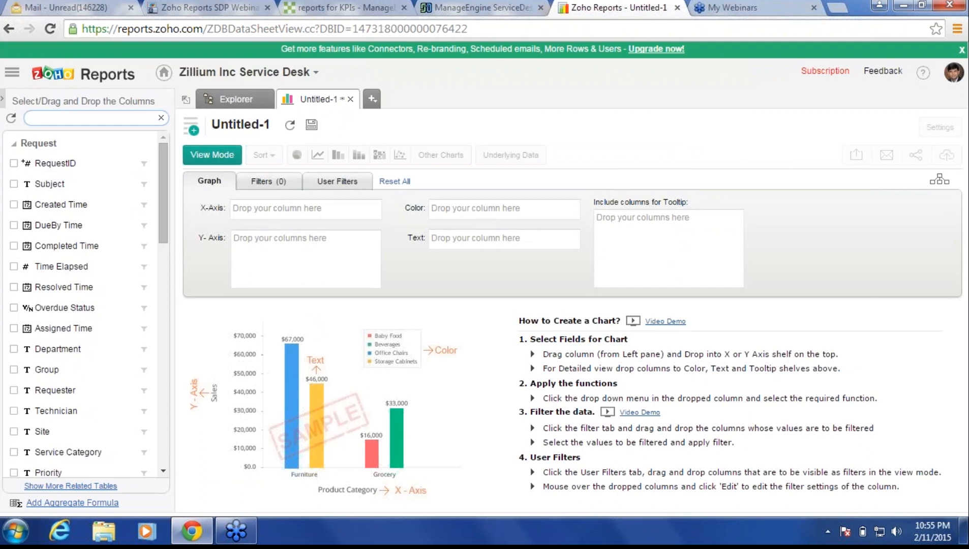
pyautogui.write('group')
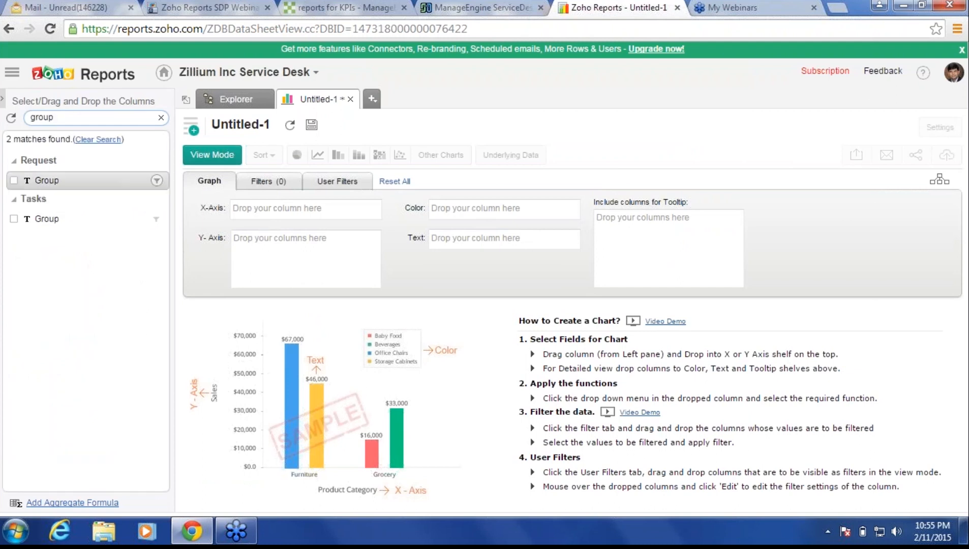
pyautogui.moveTo(46, 181); pyautogui.dragTo(269, 209)
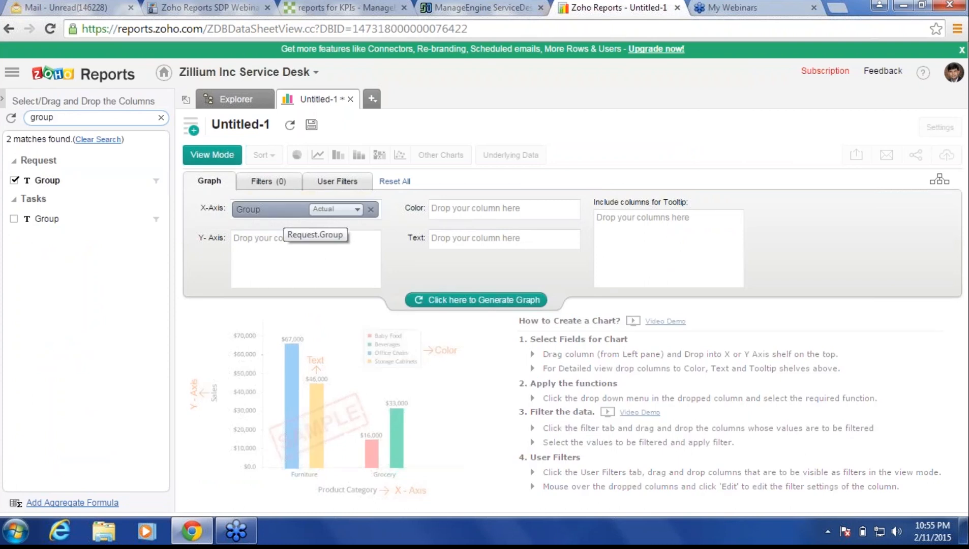
# Step: Search the columns for "respond" and place Time to Respond in Hrs on the Y-axis, summarized as Average
pyautogui.hotkey('ctrl', 'a')
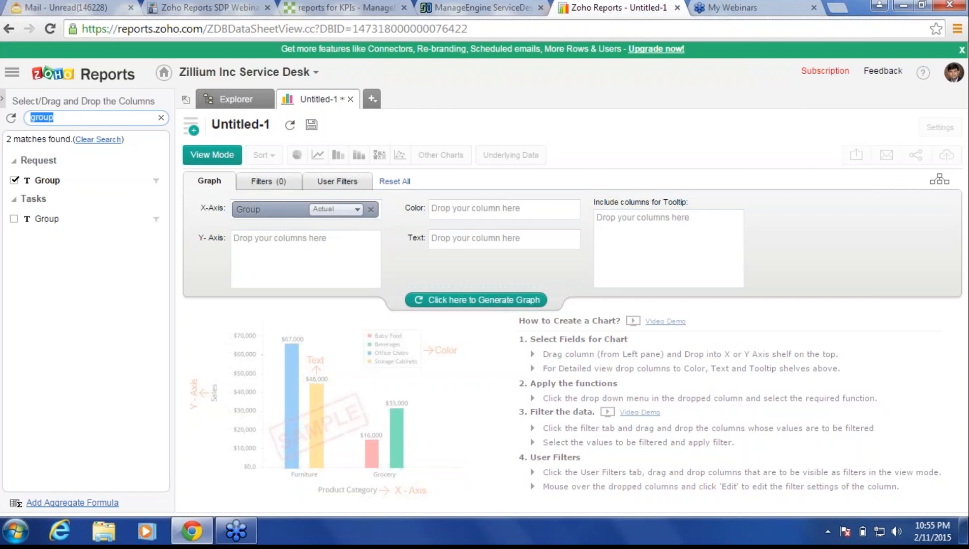
pyautogui.write('respond')
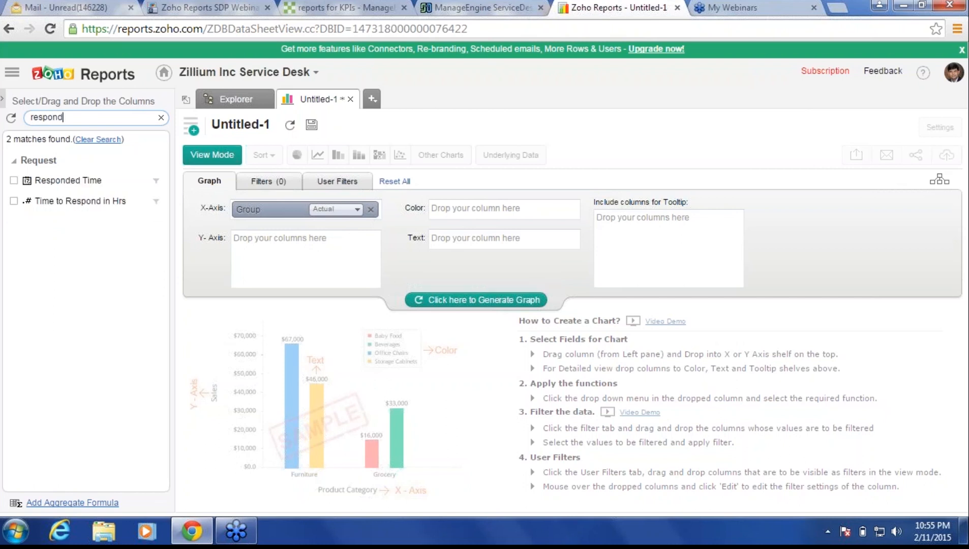
pyautogui.moveTo(76, 200); pyautogui.dragTo(280, 244)
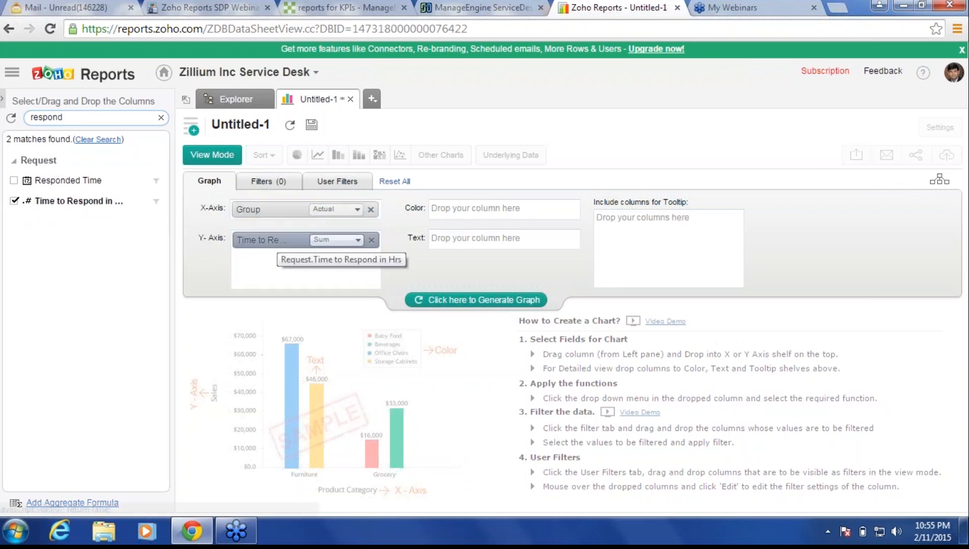
pyautogui.click(357, 239)
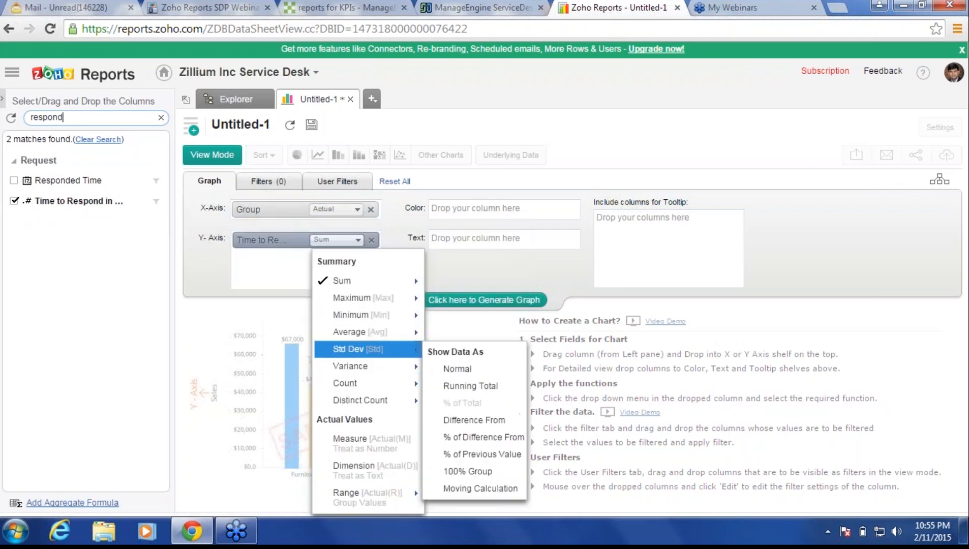
pyautogui.click(358, 331)
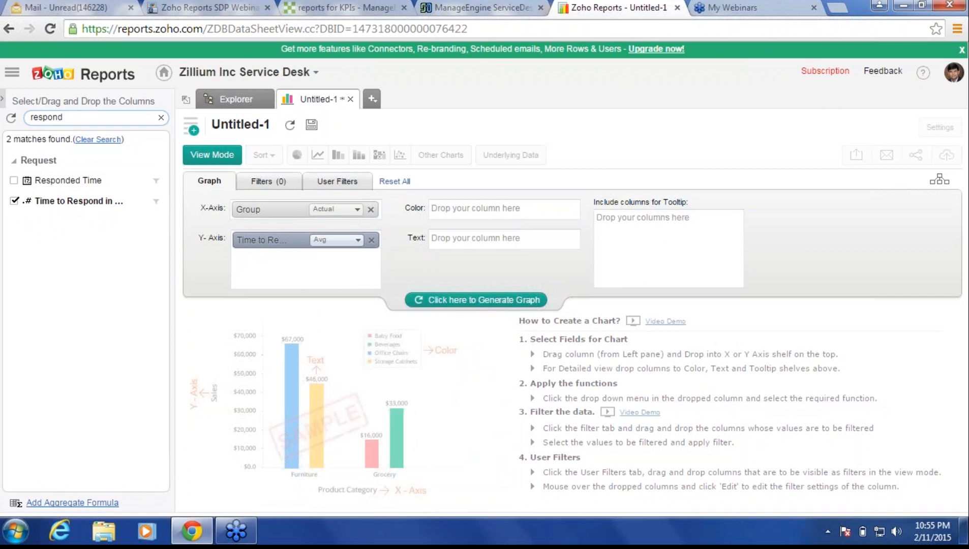
# Step: Search the columns for "group" and use the Request table's Group column for the chart's Color
pyautogui.moveTo(64, 117); pyautogui.dragTo(28, 117)
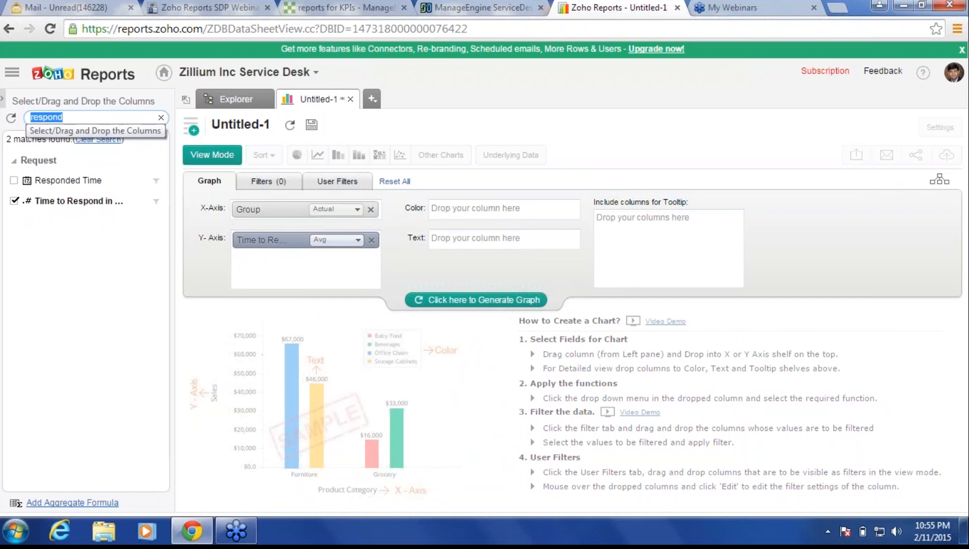
pyautogui.write('group')
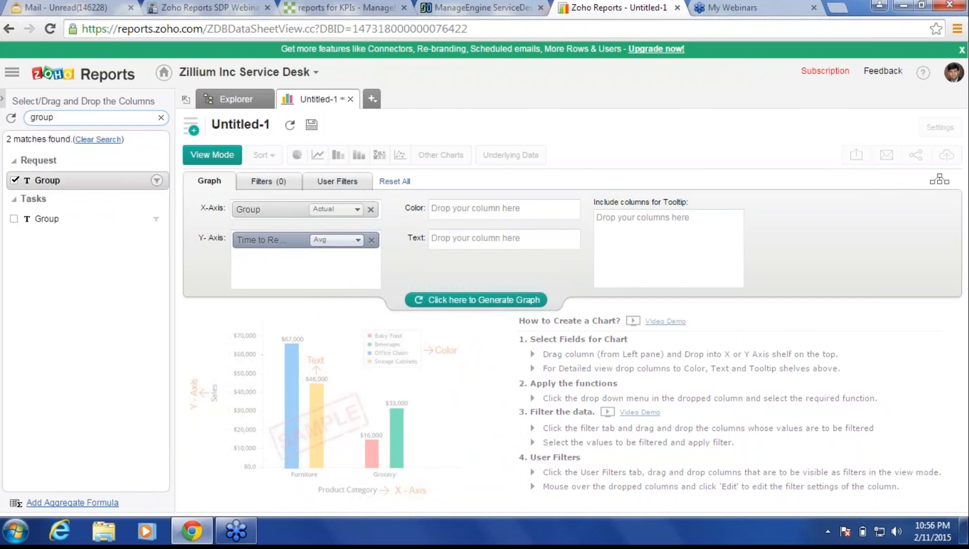
pyautogui.moveTo(47, 180); pyautogui.dragTo(461, 209)
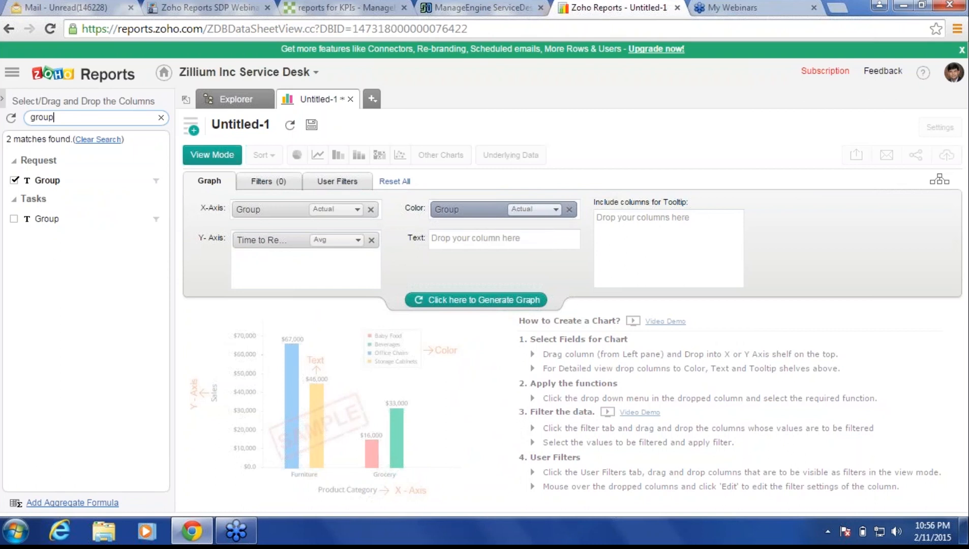
# Step: Search the columns for "site" and add the Request table's Site column as a user filter
pyautogui.click(337, 181)
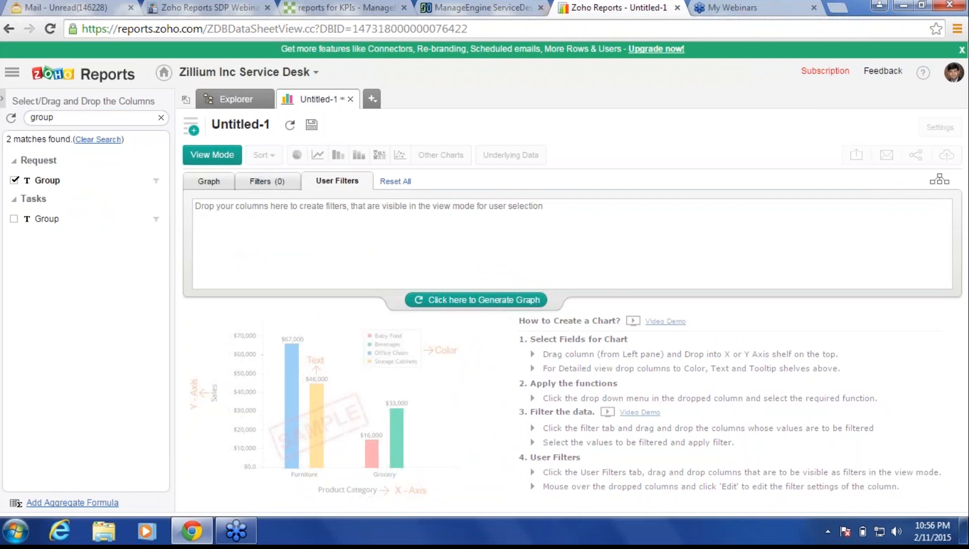
pyautogui.doubleClick(43, 117)
pyautogui.write('site')
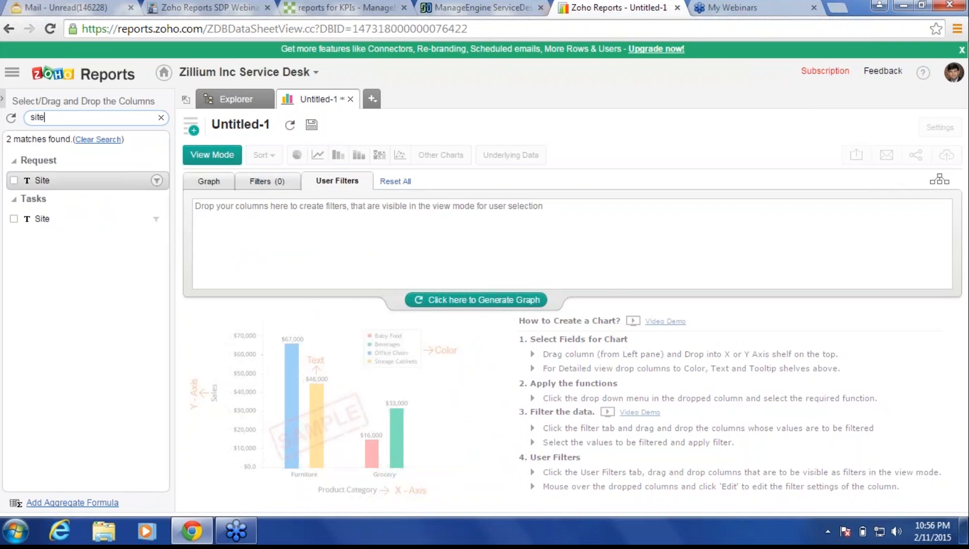
pyautogui.moveTo(42, 179); pyautogui.dragTo(214, 216)
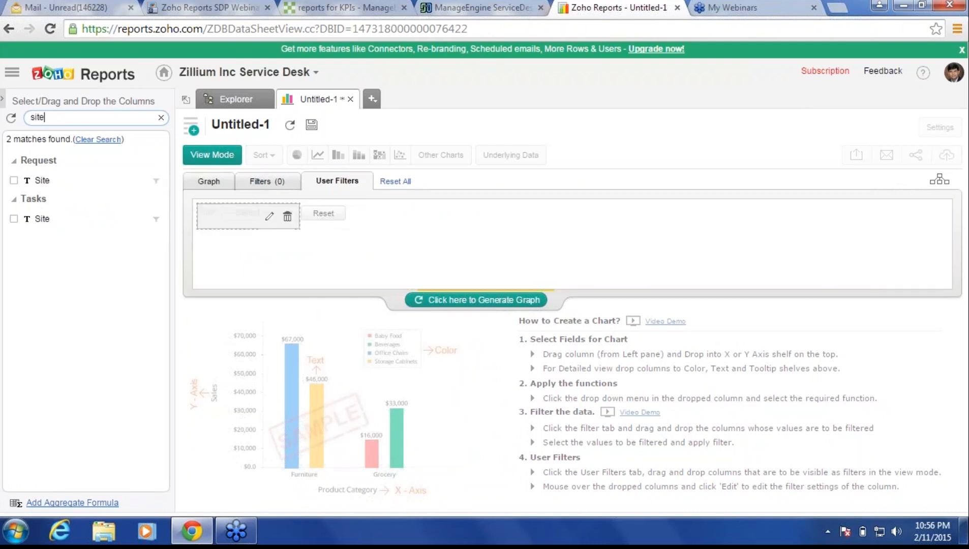
# Step: Add the Request table's Created Time column as a second user filter and set its component type to a Relative Period select box
pyautogui.doubleClick(37, 118)
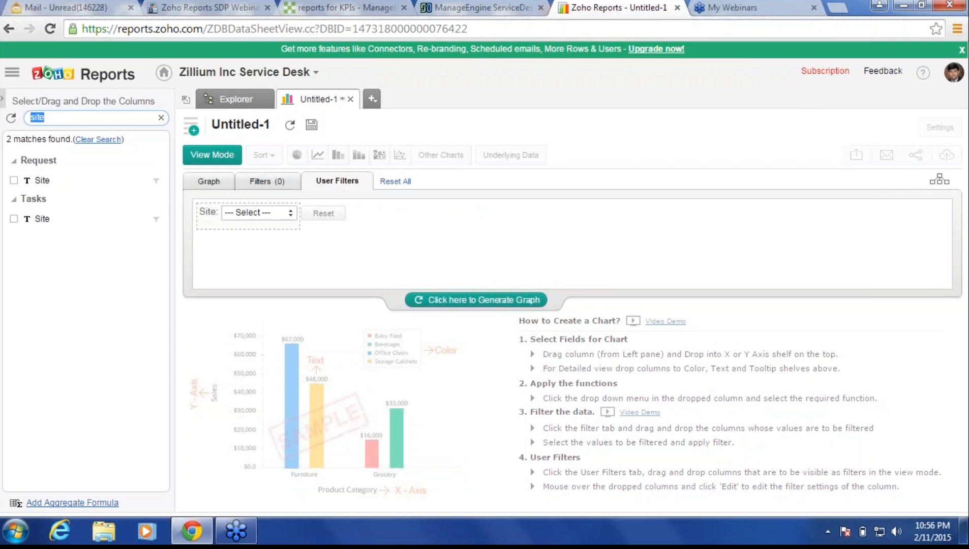
pyautogui.write('created')
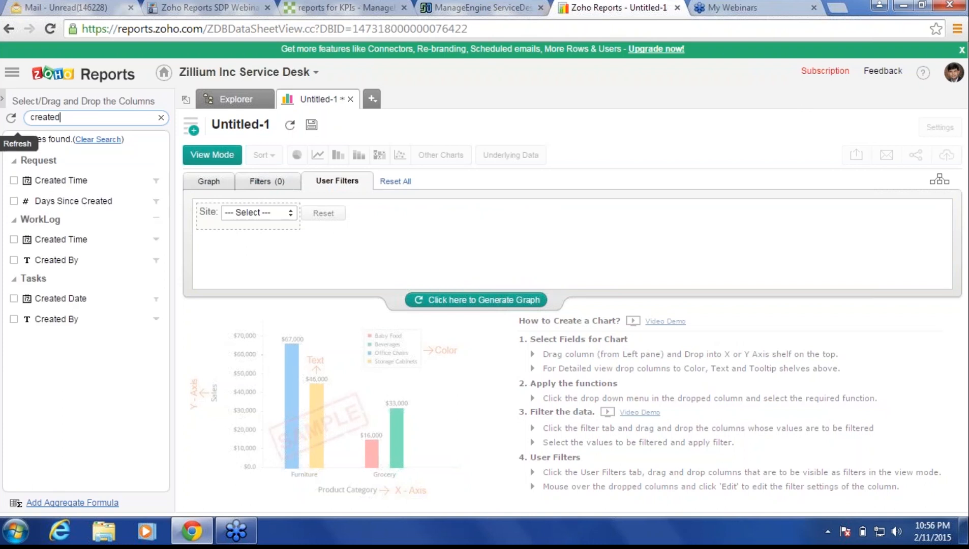
pyautogui.moveTo(61, 183); pyautogui.dragTo(335, 216)
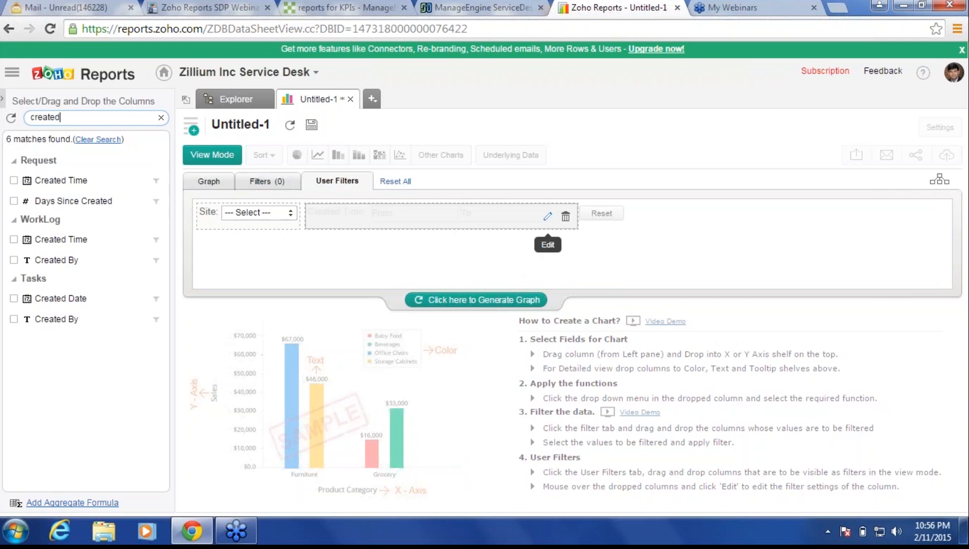
pyautogui.click(547, 217)
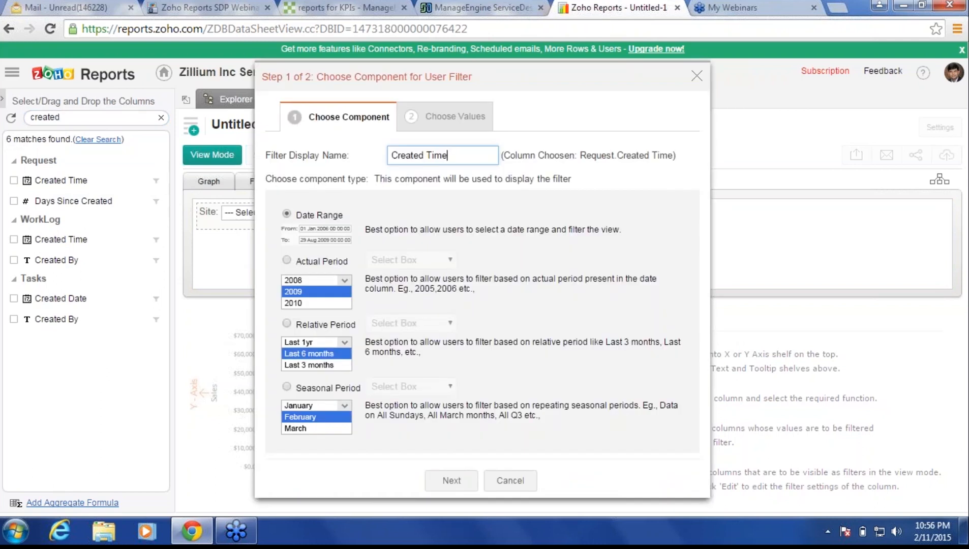
pyautogui.click(286, 323)
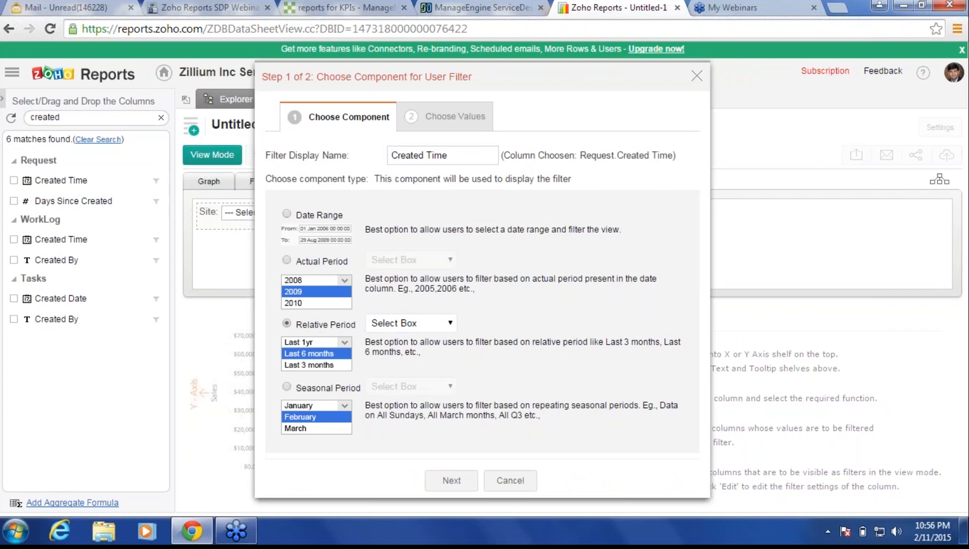
pyautogui.click(451, 481)
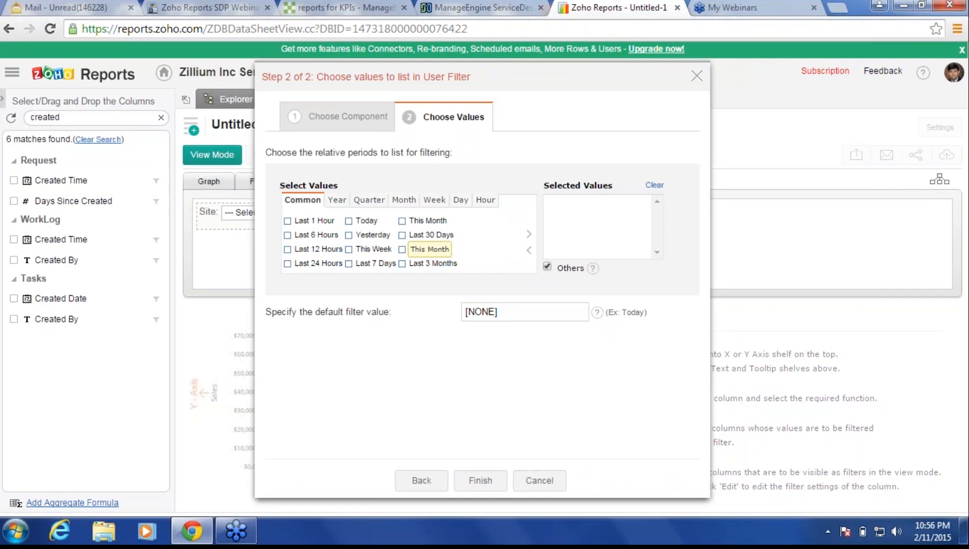
# Step: List This Month, Last 30 Days, This Quarter, Last 3 Months, This Year and Last Year as the Created Time filter values
pyautogui.click(425, 221)
pyautogui.click(429, 235)
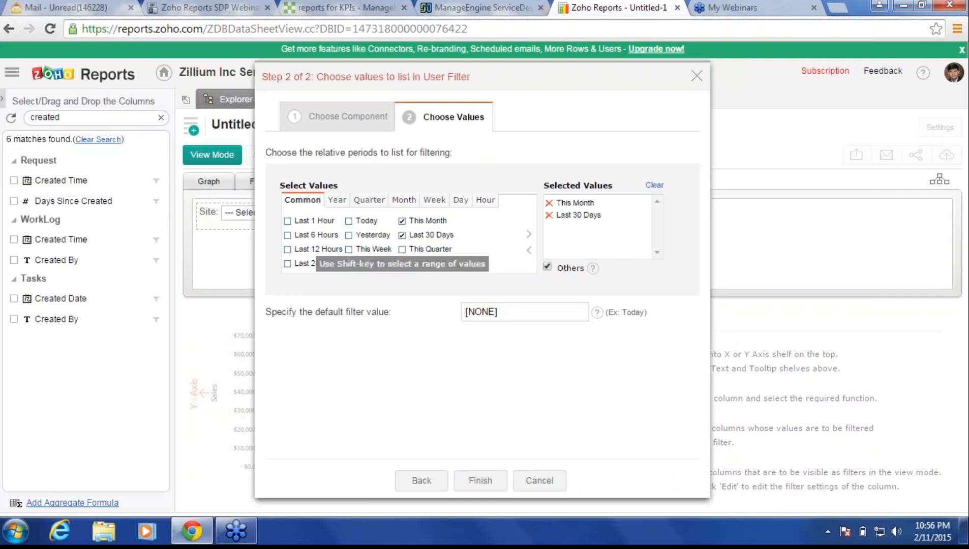
pyautogui.click(430, 249)
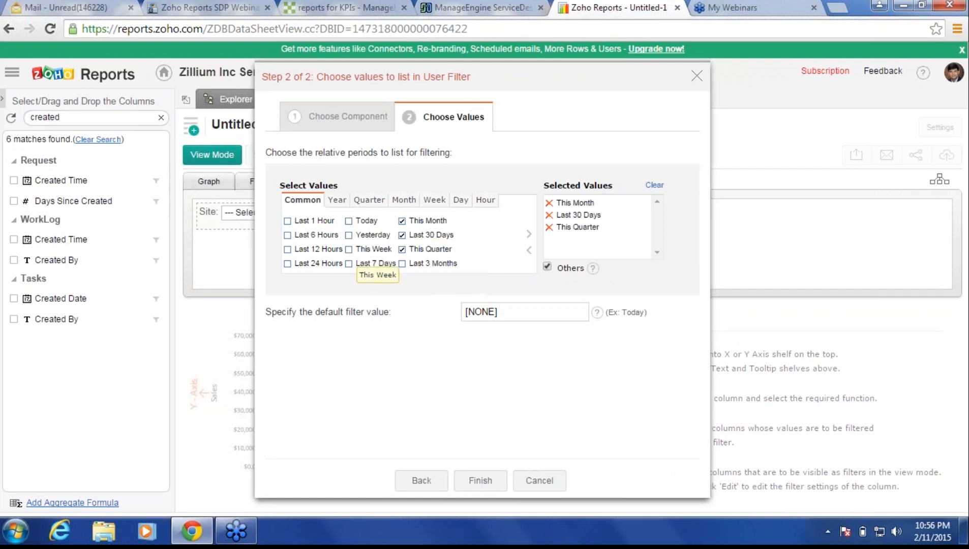
pyautogui.click(432, 263)
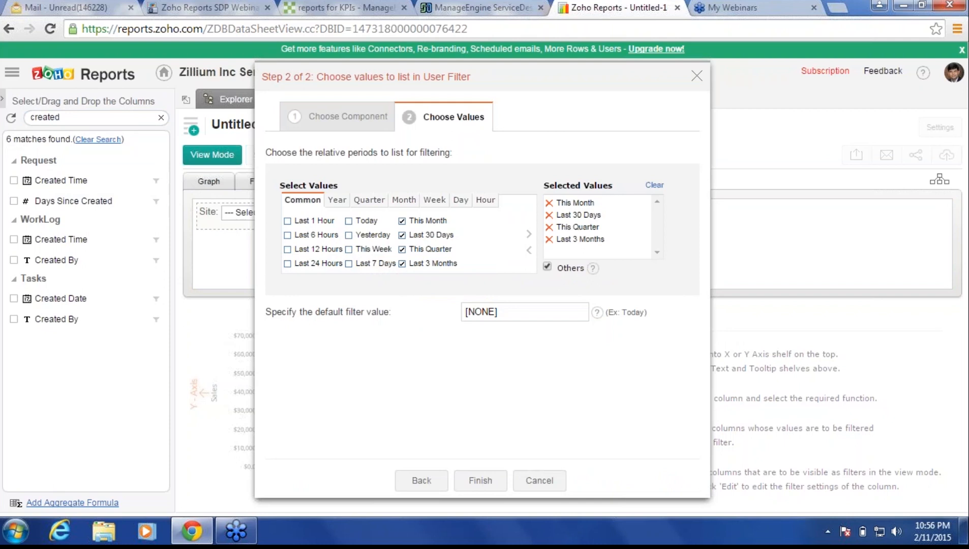
pyautogui.click(336, 200)
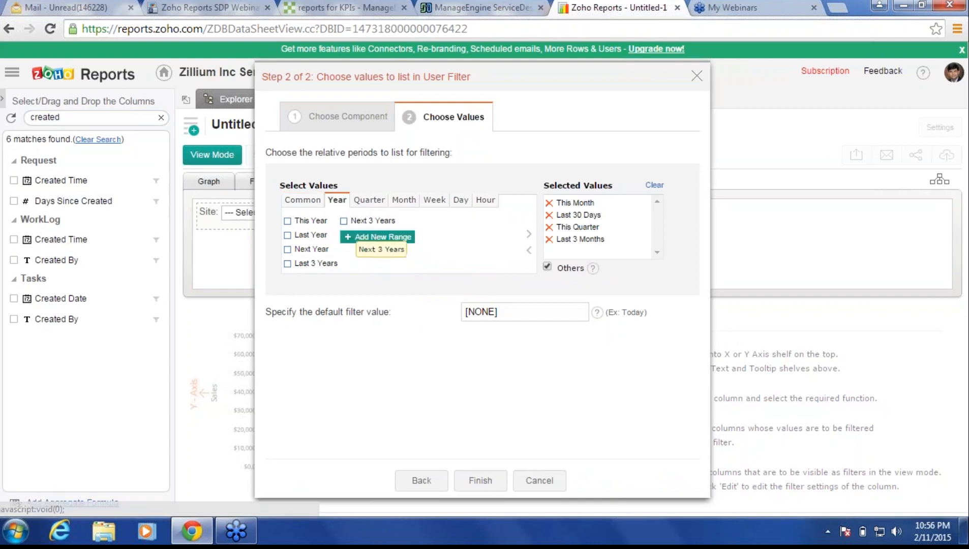
pyautogui.click(311, 220)
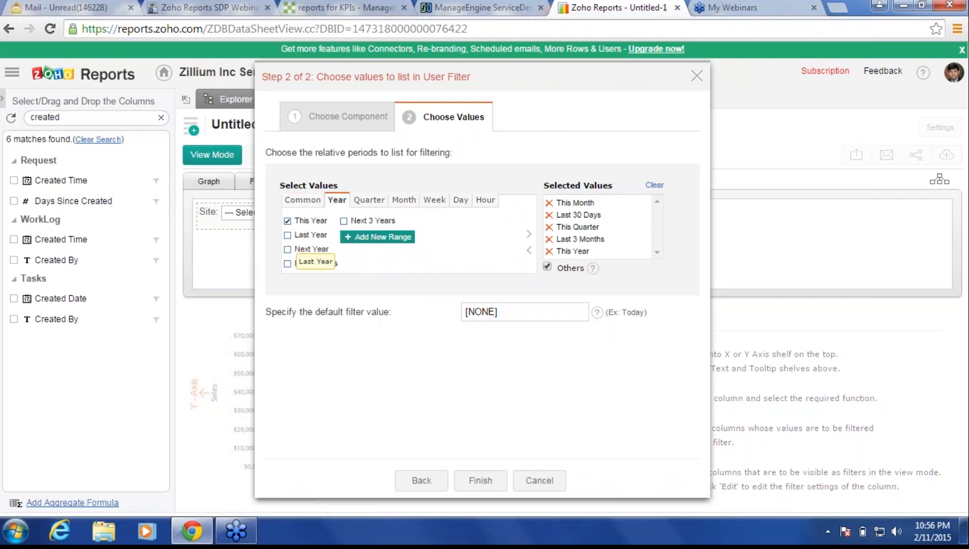
pyautogui.click(311, 235)
# Step: Set the Created Time filter's default value to This Quarter and finish the filter setup
pyautogui.click(524, 312)
pyautogui.write('This')
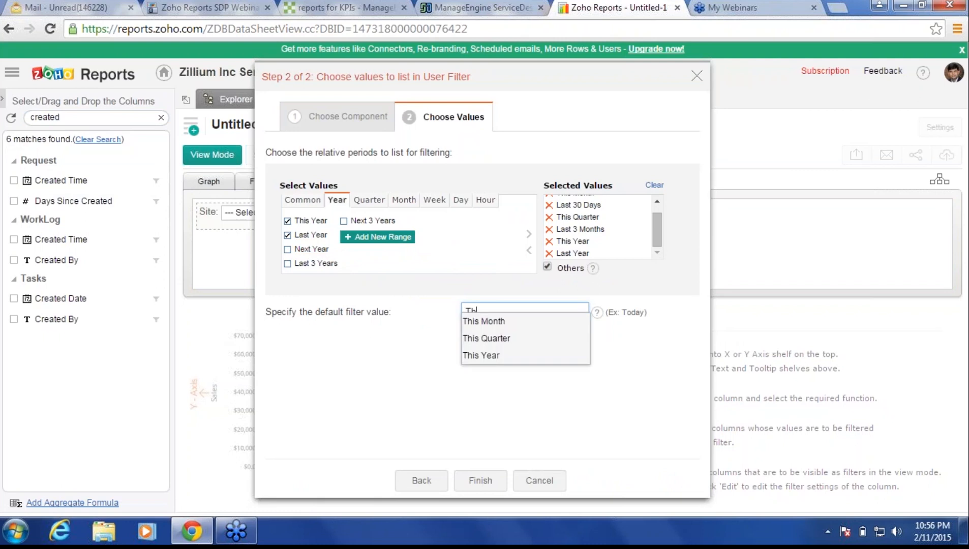
pyautogui.press('Down')
pyautogui.press('Down')
pyautogui.press('Return')
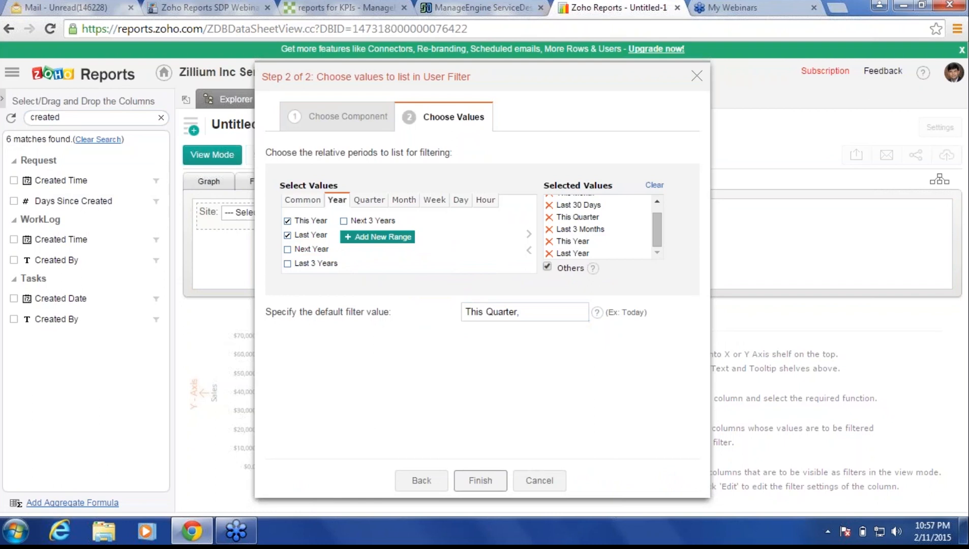
pyautogui.click(481, 480)
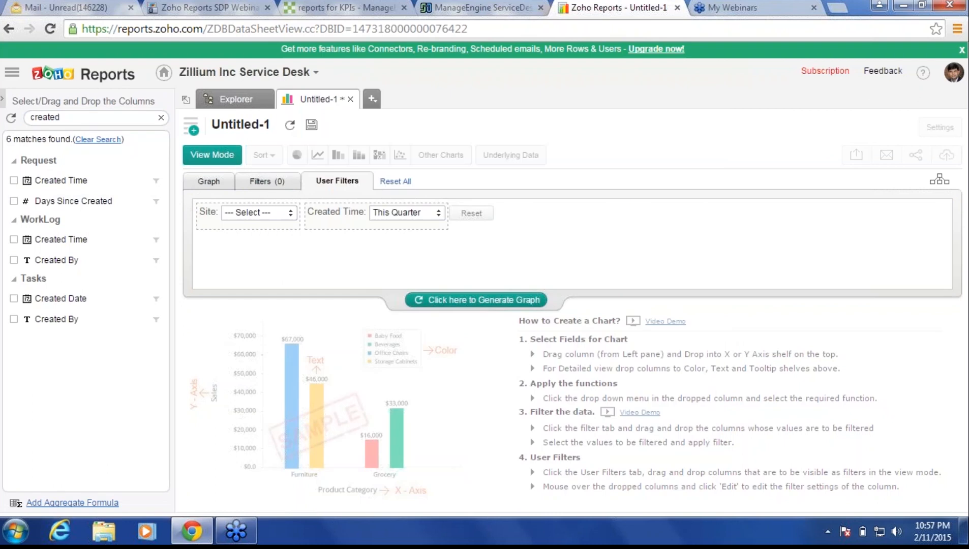
# Step: Generate the graph and switch the report to view mode
pyautogui.click(476, 300)
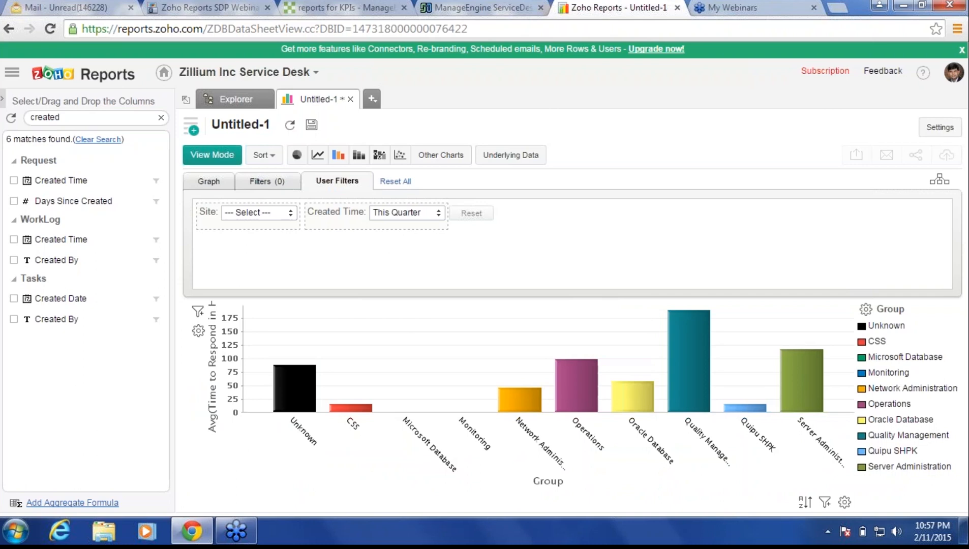
pyautogui.click(212, 154)
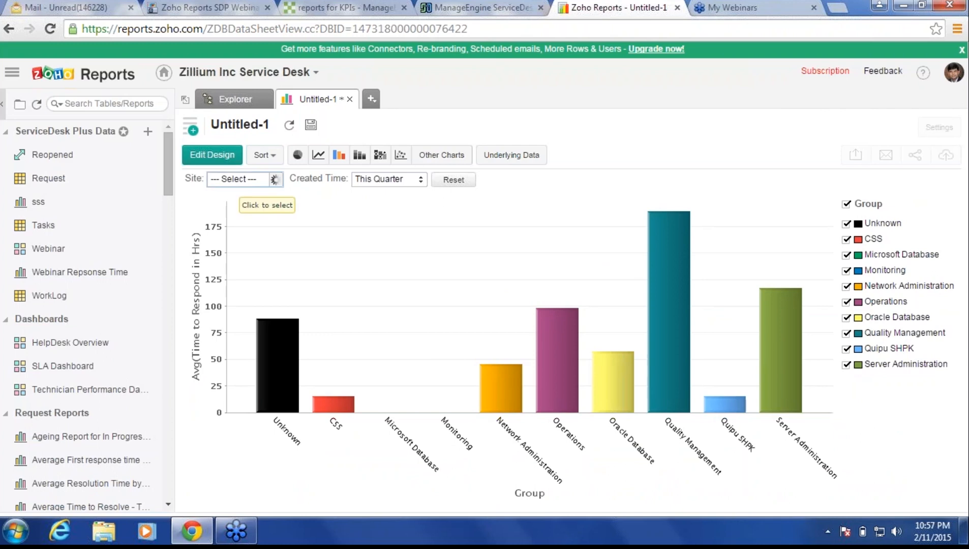
# Step: Filter the chart to the Bogota site with Last Year as the created time
pyautogui.click(244, 179)
pyautogui.click(238, 284)
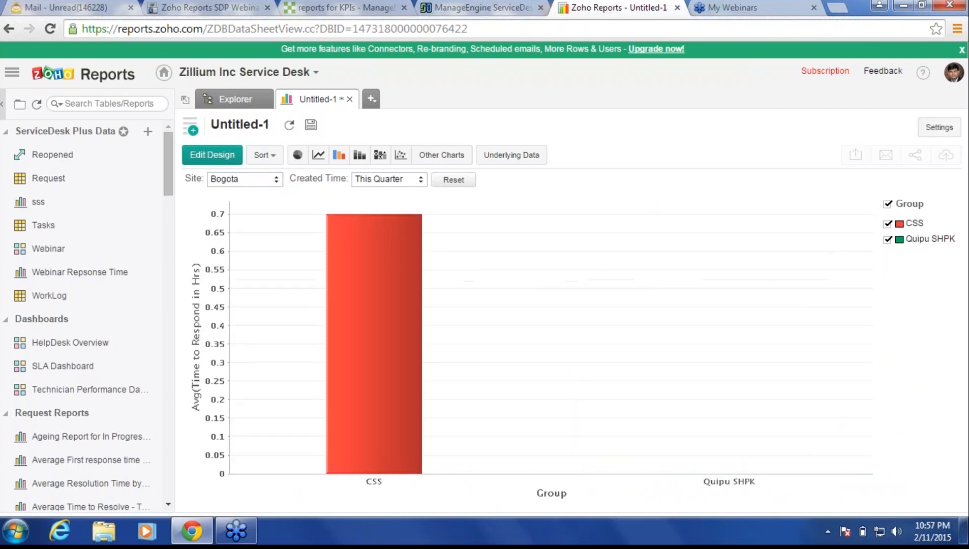
pyautogui.click(414, 179)
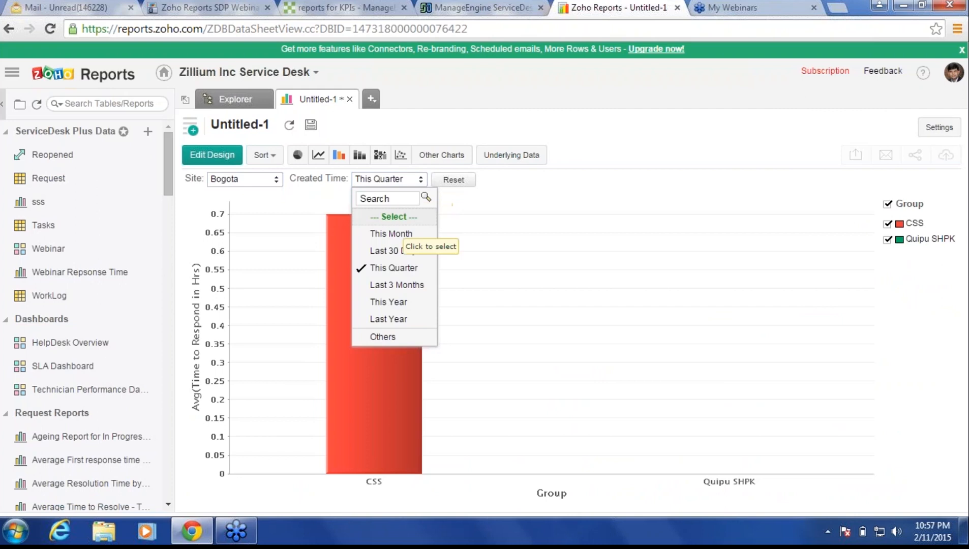
pyautogui.click(386, 380)
# Step: Filter the chart to the Atlanta site with This Month as the created time
pyautogui.click(243, 179)
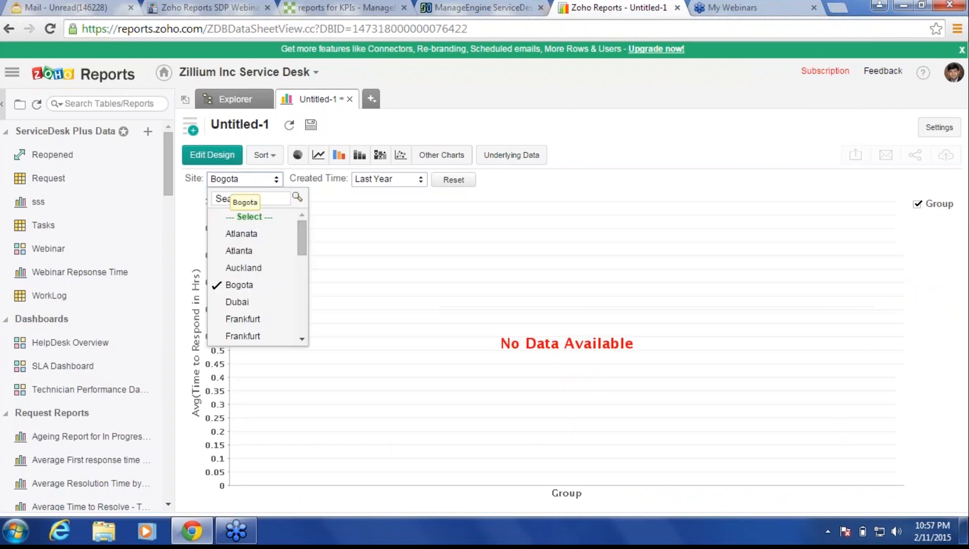
pyautogui.click(239, 250)
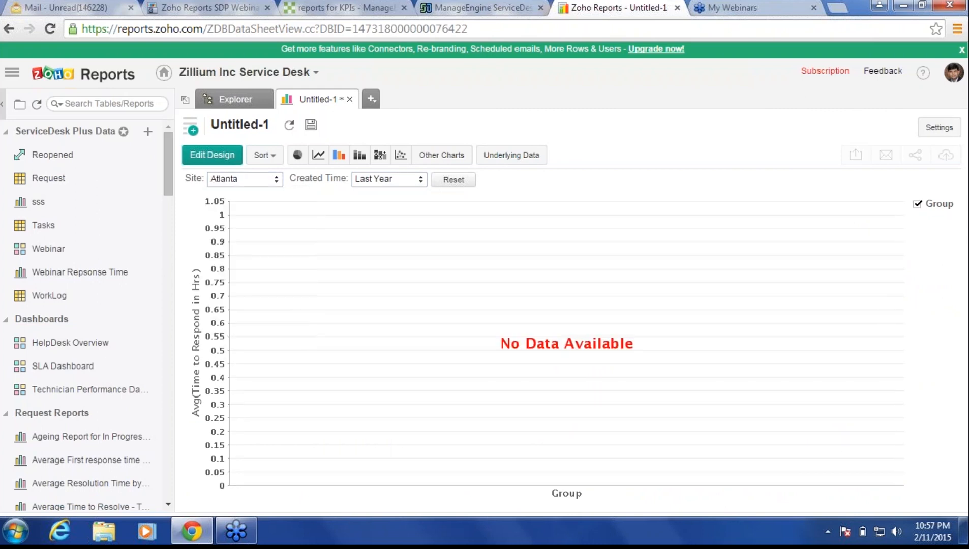
pyautogui.click(401, 179)
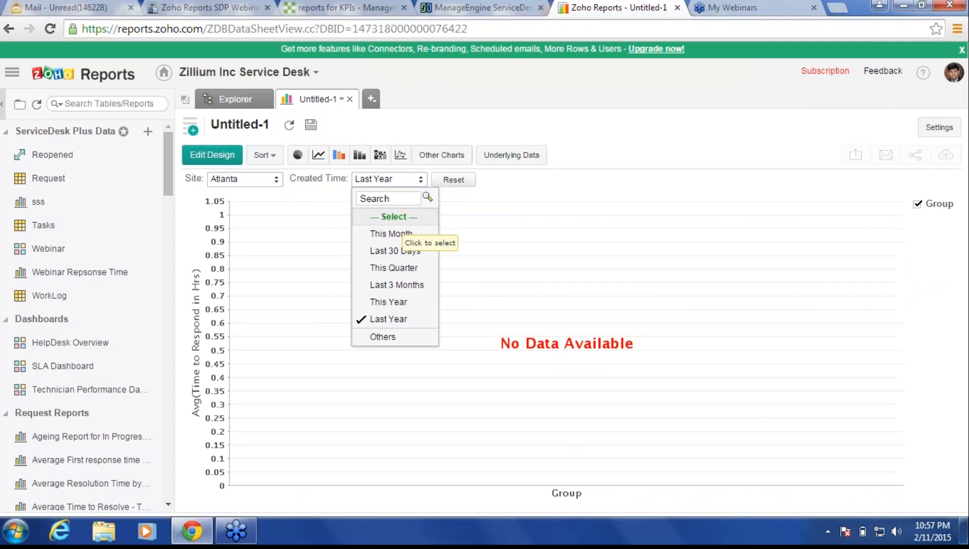
pyautogui.click(394, 234)
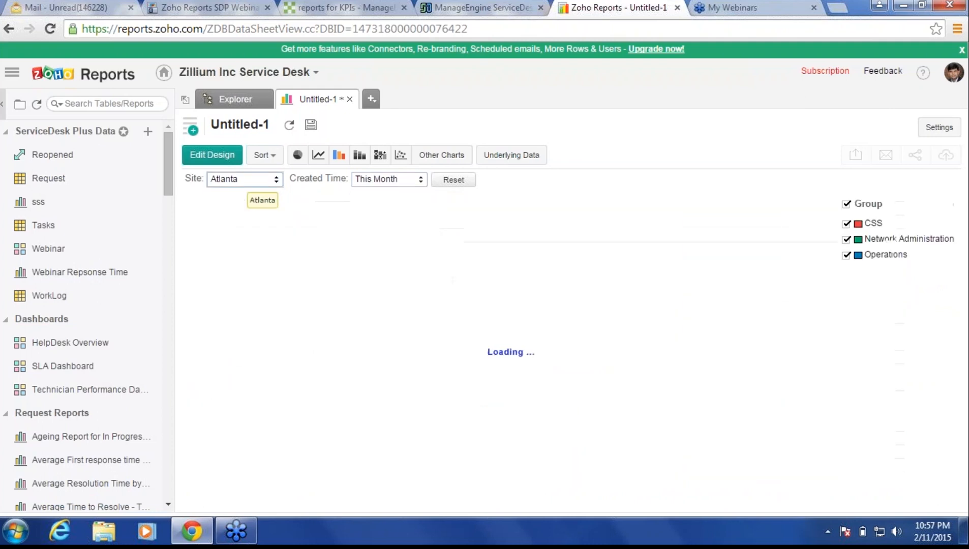
pyautogui.click(257, 181)
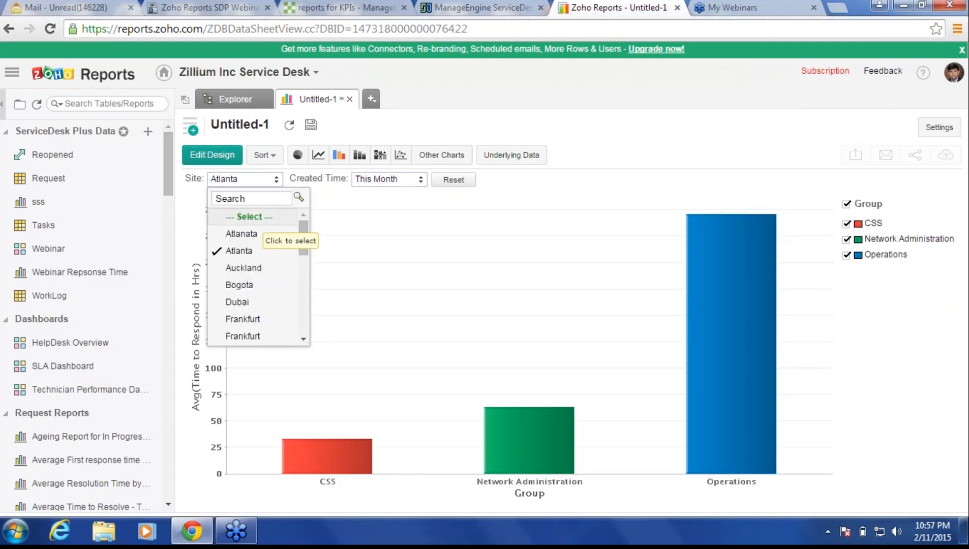
pyautogui.press('Escape')
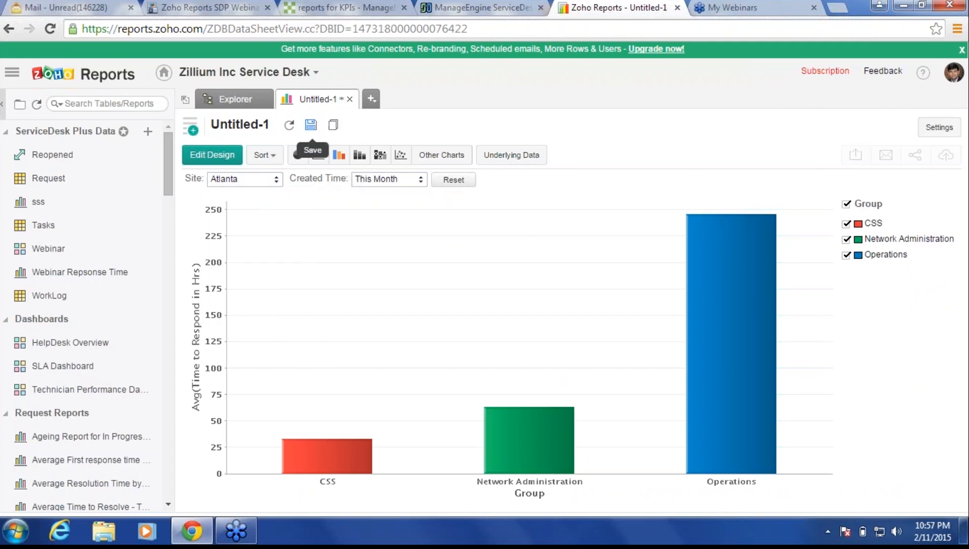
# Step: Save the chart as Initial Response Time in a new folder named Webinar
pyautogui.click(311, 124)
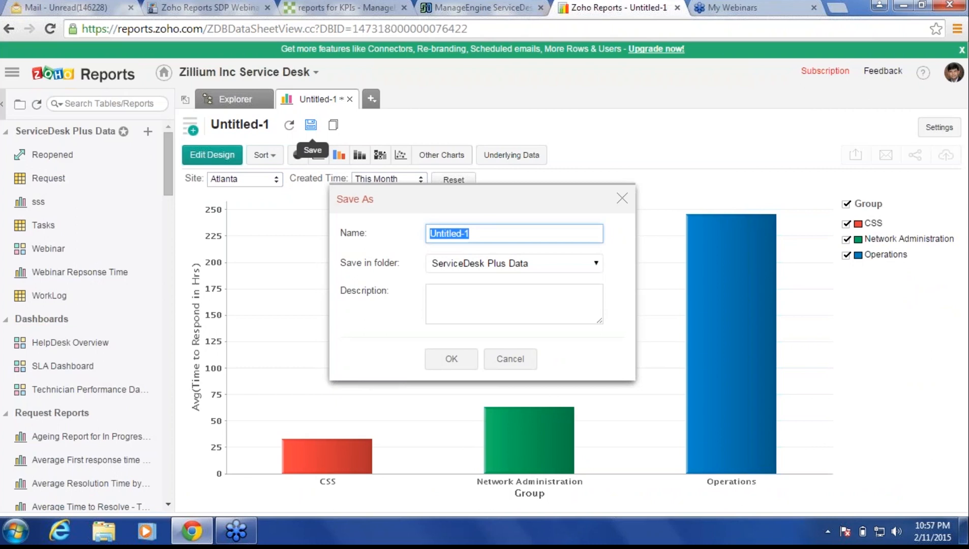
pyautogui.write('Initisl')
pyautogui.press('BackSpace')
pyautogui.press('BackSpace')
pyautogui.write('al Response Time')
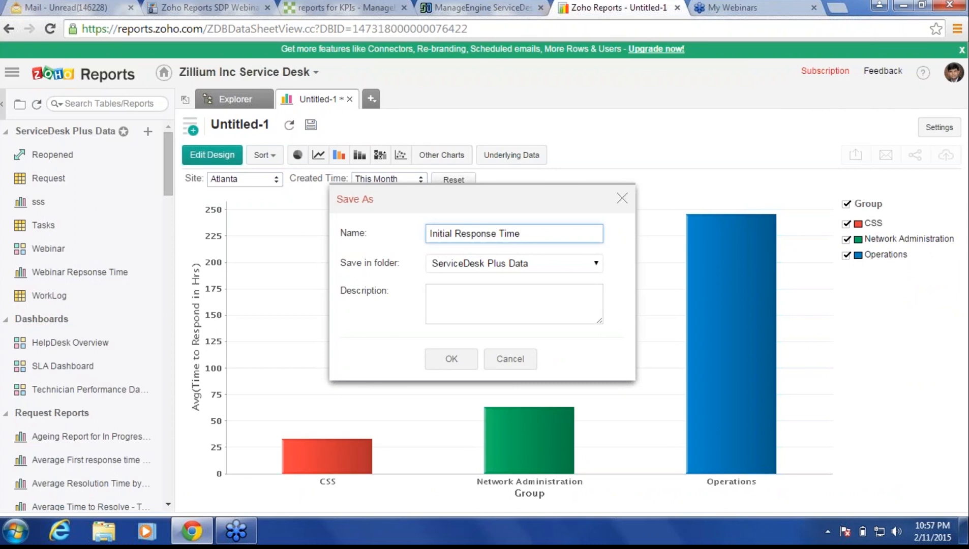
pyautogui.click(514, 263)
pyautogui.press('Return')
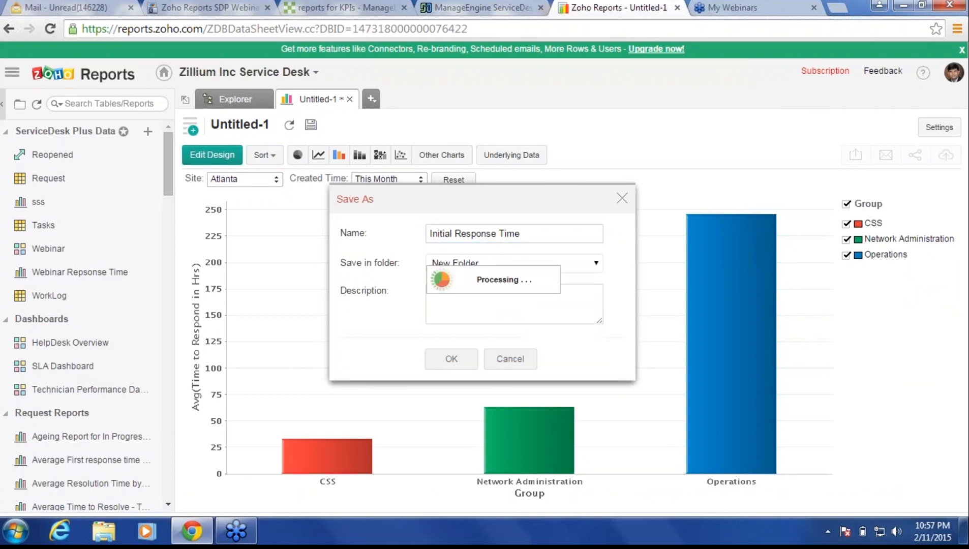
pyautogui.write('Webinar')
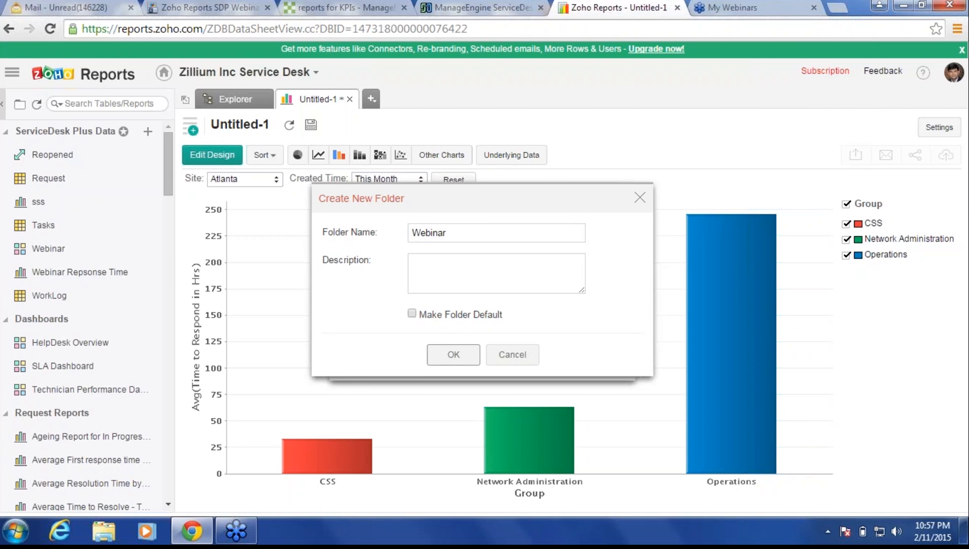
pyautogui.click(452, 354)
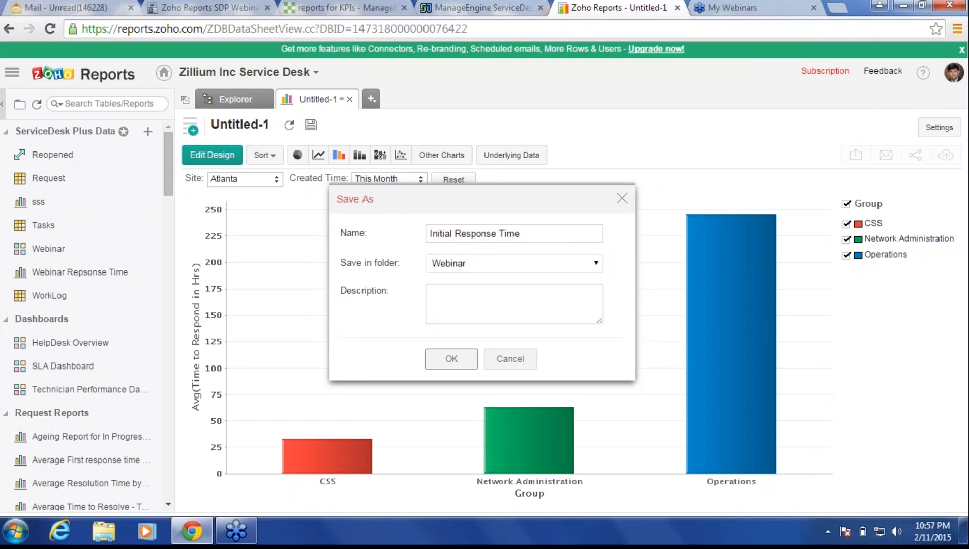
pyautogui.click(451, 358)
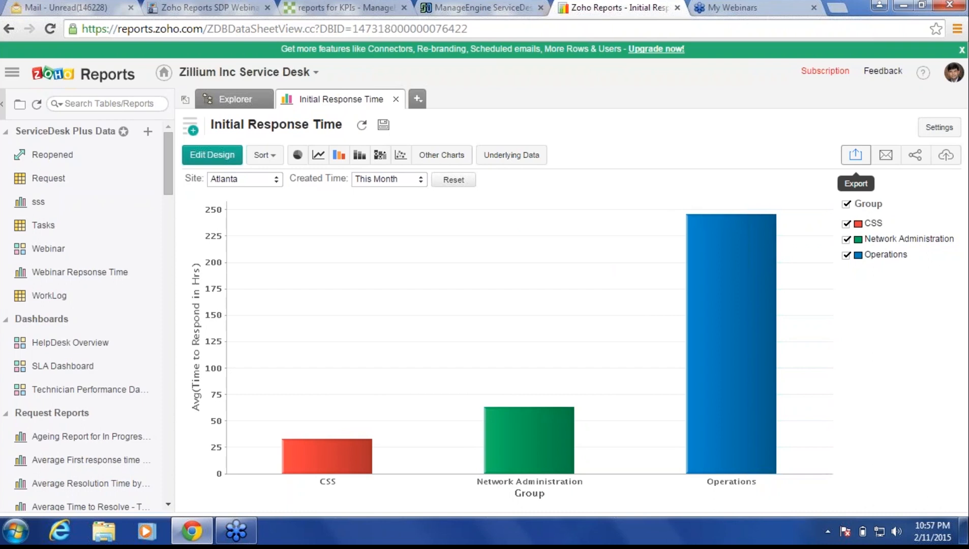
# Step: Review the export formats and the email options available for the saved chart
pyautogui.click(855, 155)
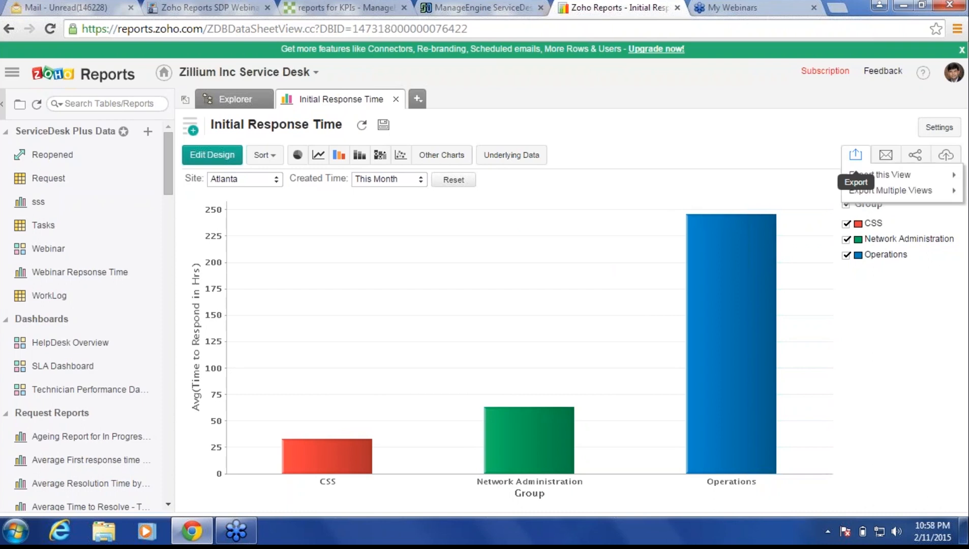
pyautogui.moveTo(864, 176)
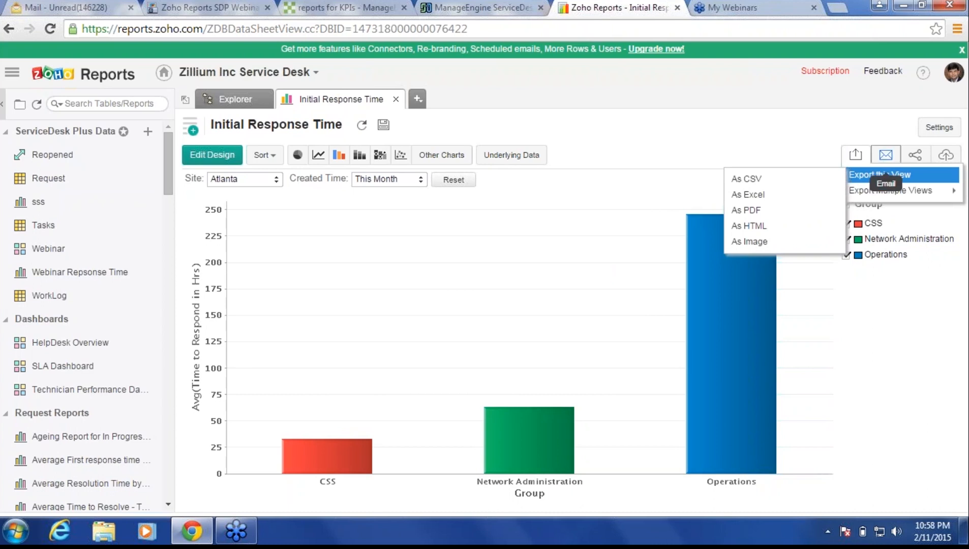
pyautogui.click(886, 155)
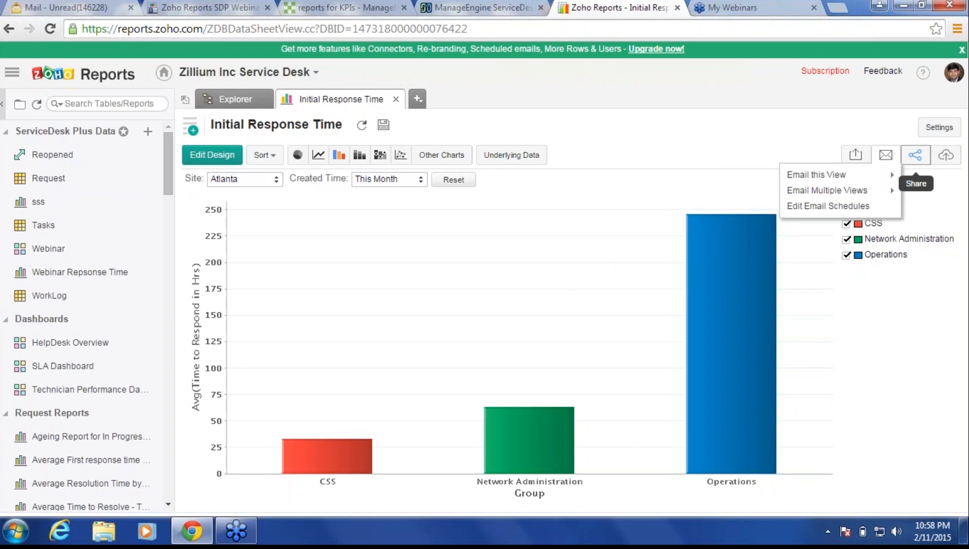
# Step: Bring up the chart's URL / Permalink settings and set the access permission to Access without Login
pyautogui.click(945, 154)
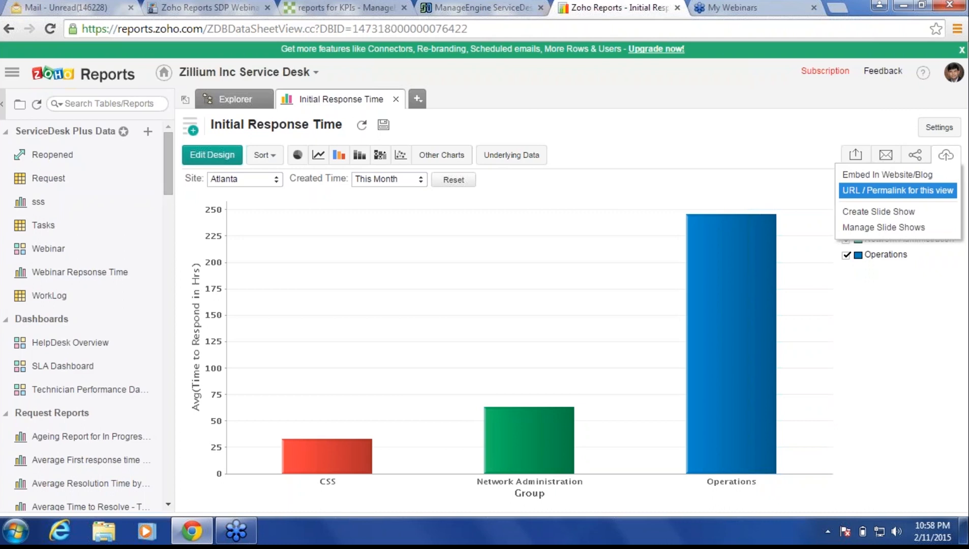
pyautogui.click(897, 190)
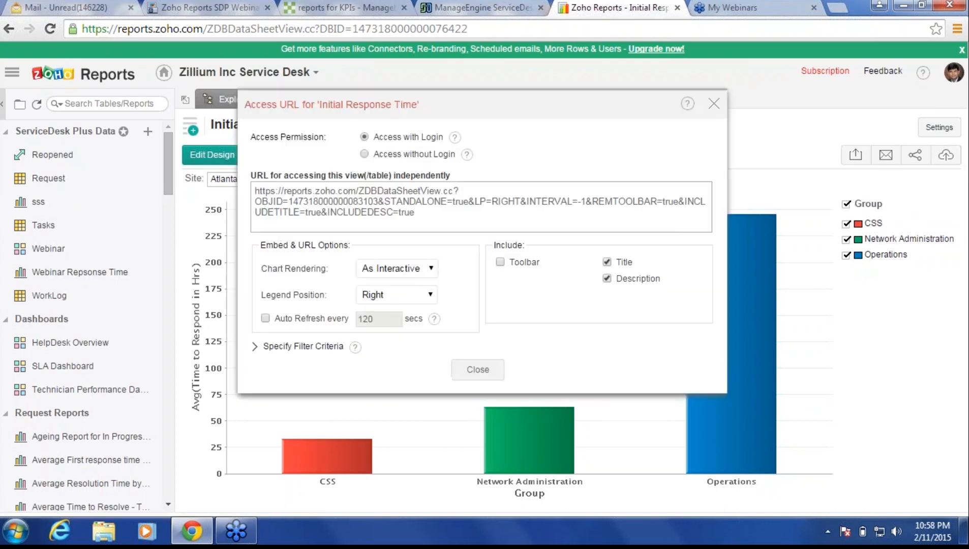
pyautogui.click(364, 154)
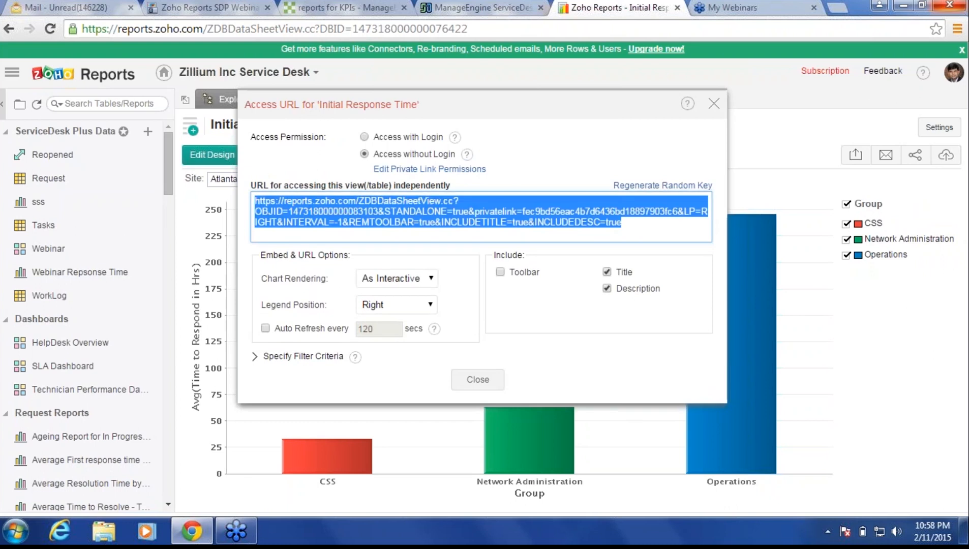
# Step: Check the chart's private access link in an incognito window, closing that window and the URL settings when done
pyautogui.click(957, 28)
pyautogui.click(843, 81)
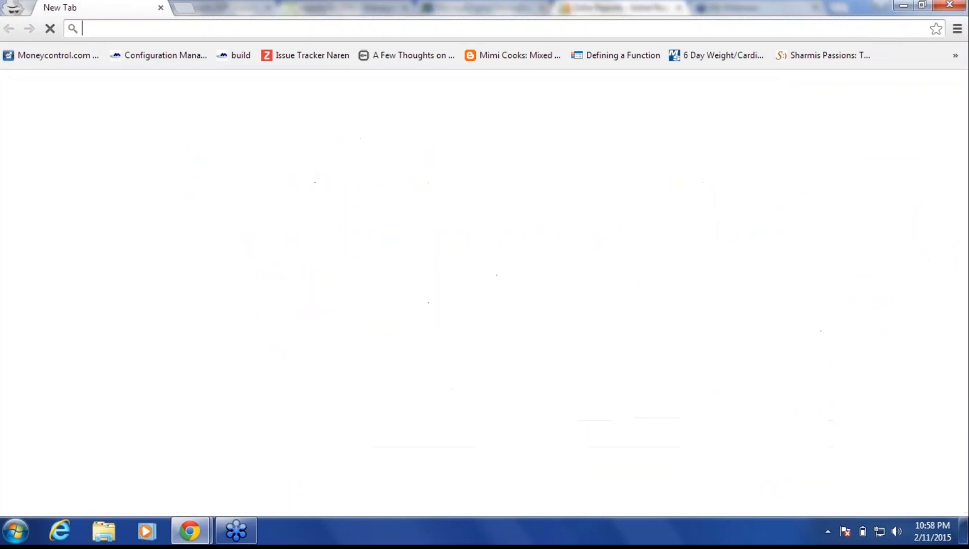
pyautogui.hotkey('ctrl', 'v')
pyautogui.press('Return')
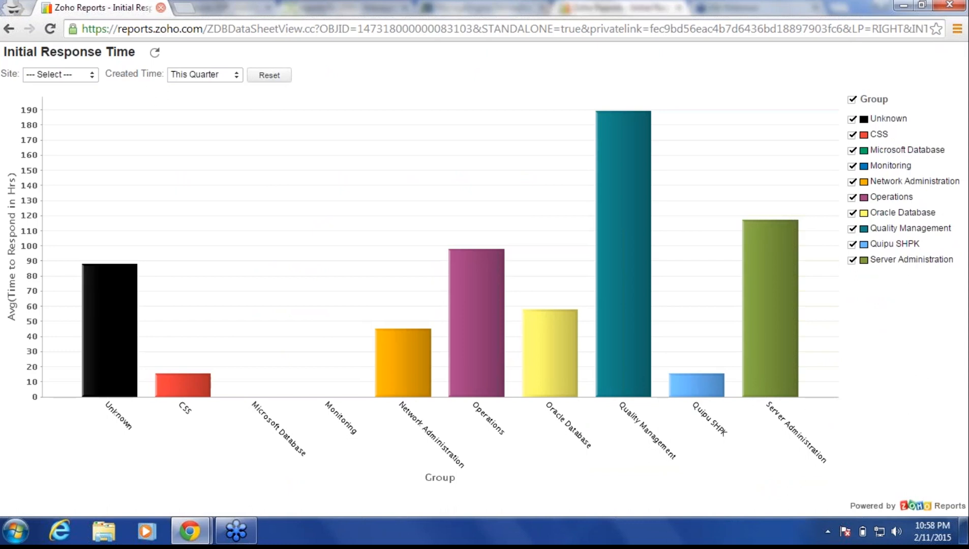
pyautogui.click(160, 7)
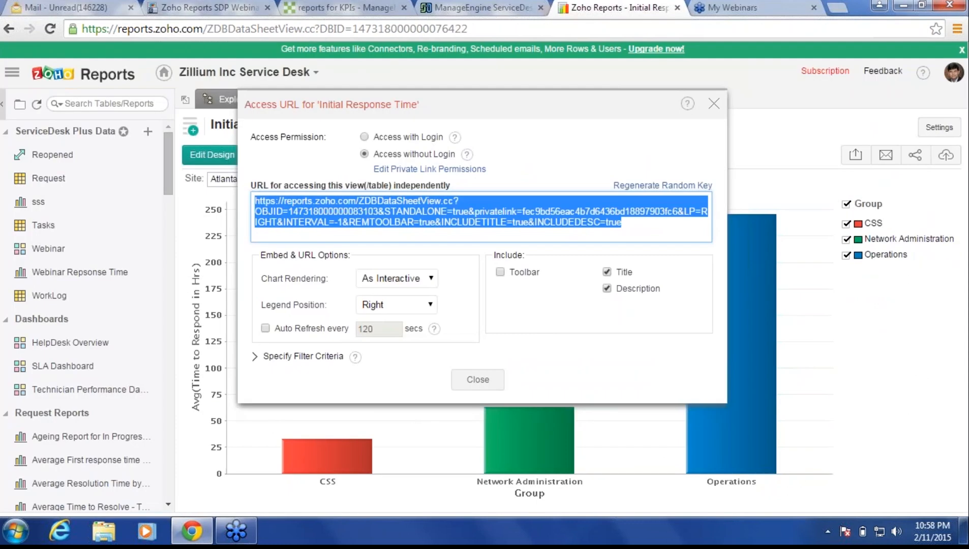
pyautogui.click(478, 379)
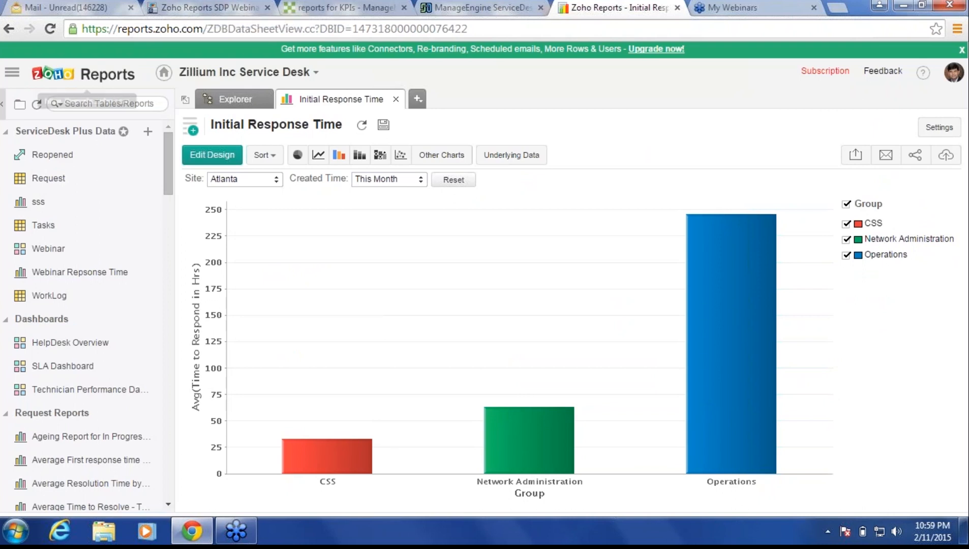
# Step: Create a new pivot view and add the Technician column to its rows
pyautogui.click(191, 127)
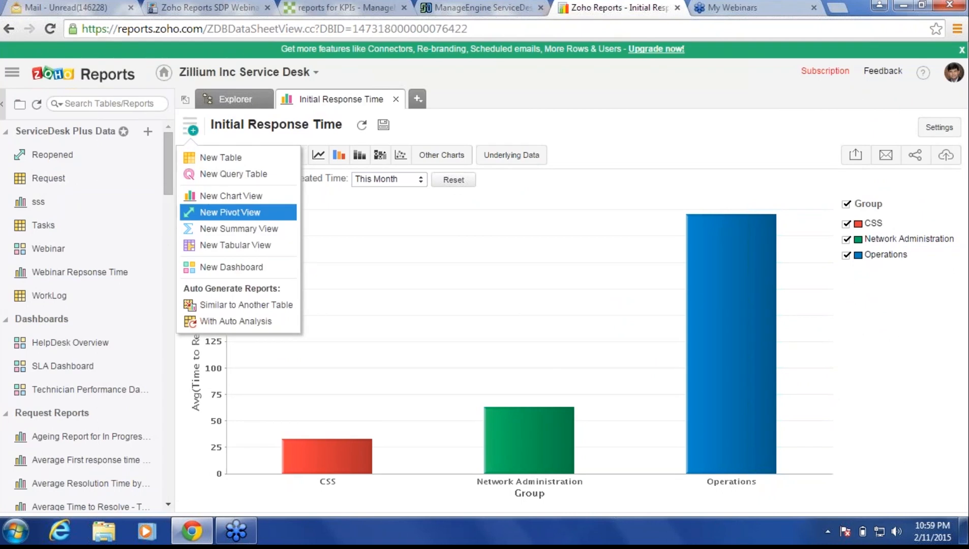
pyautogui.click(230, 212)
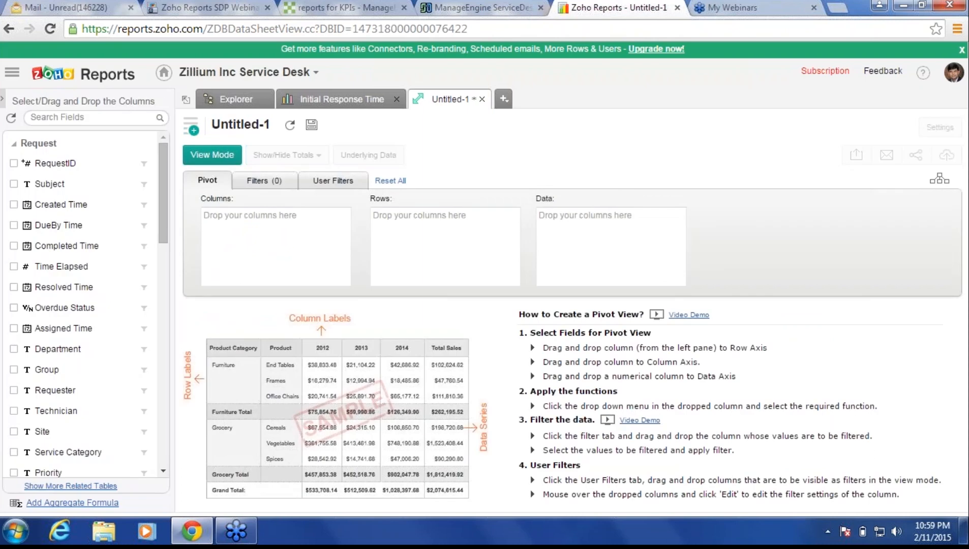
pyautogui.click(82, 117)
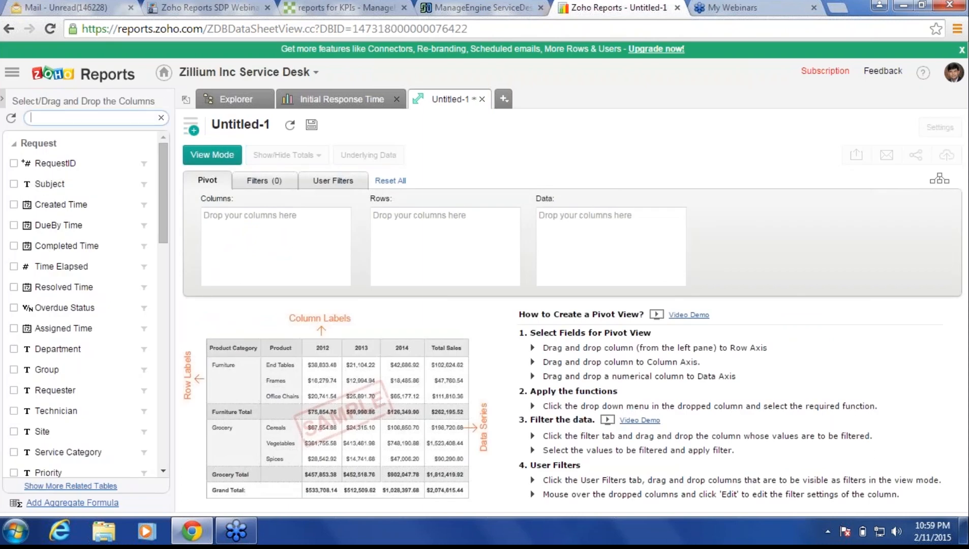
pyautogui.write('technican')
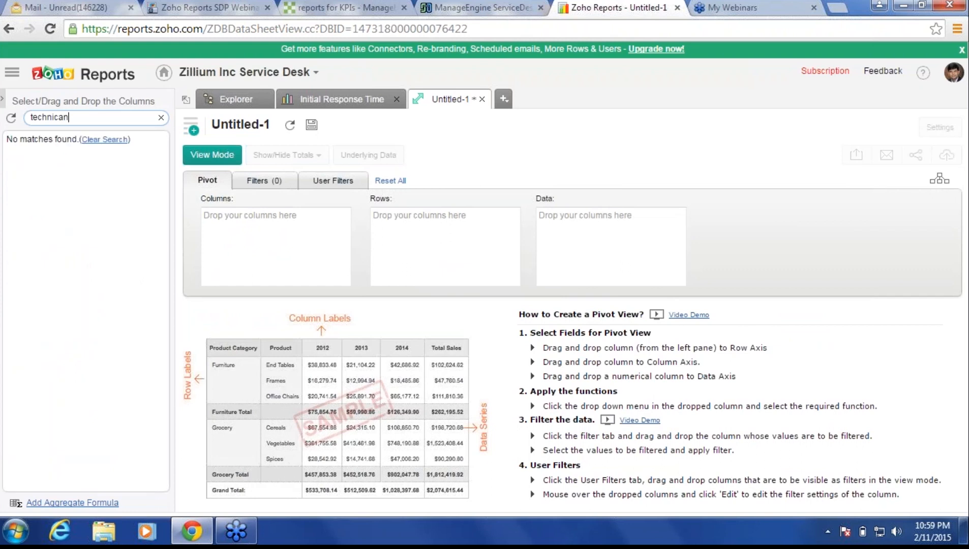
pyautogui.press('BackSpace')
pyautogui.press('BackSpace')
pyautogui.press('BackSpace')
pyautogui.press('BackSpace')
pyautogui.press('BackSpace')
pyautogui.write('nician')
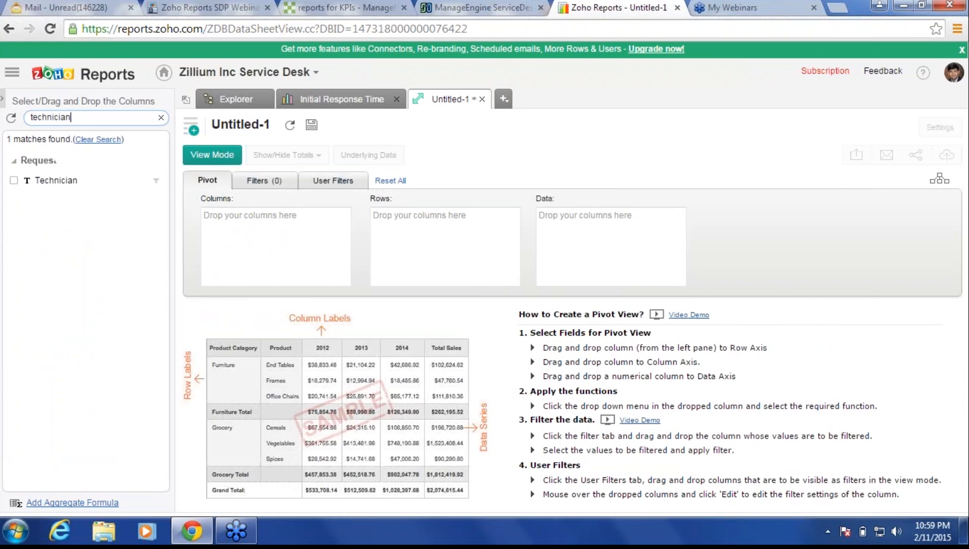
pyautogui.moveTo(56, 180); pyautogui.dragTo(394, 237)
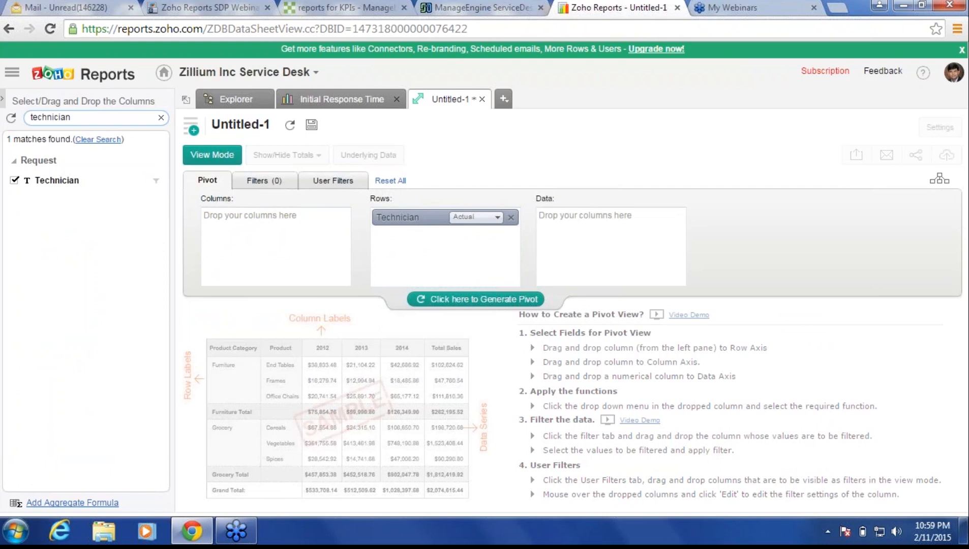
# Step: Add % Reopen Requests and Reopen Requests Count to the pivot's data
pyautogui.hotkey('shift', 'Left')
pyautogui.hotkey('shift', 'Home')
pyautogui.write('reopened')
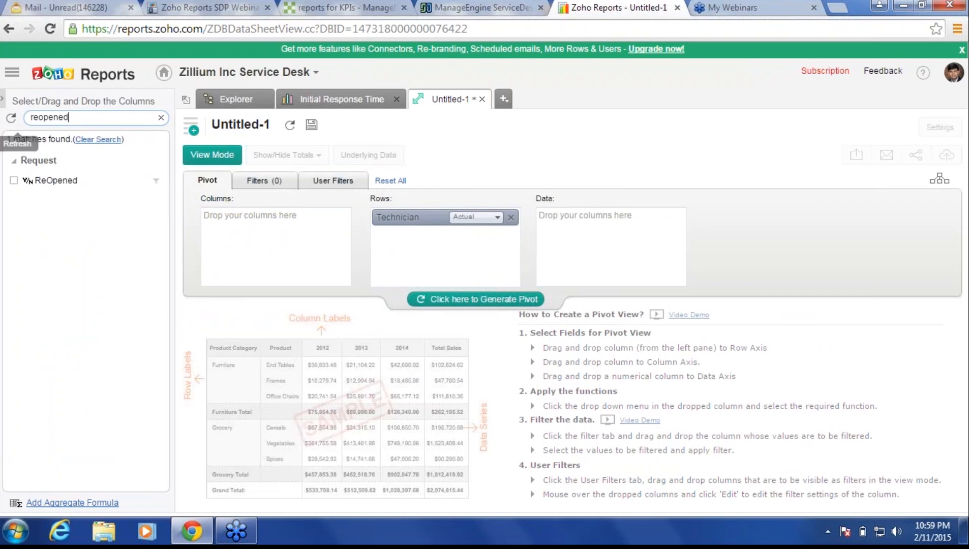
pyautogui.press('BackSpace')
pyautogui.press('BackSpace')
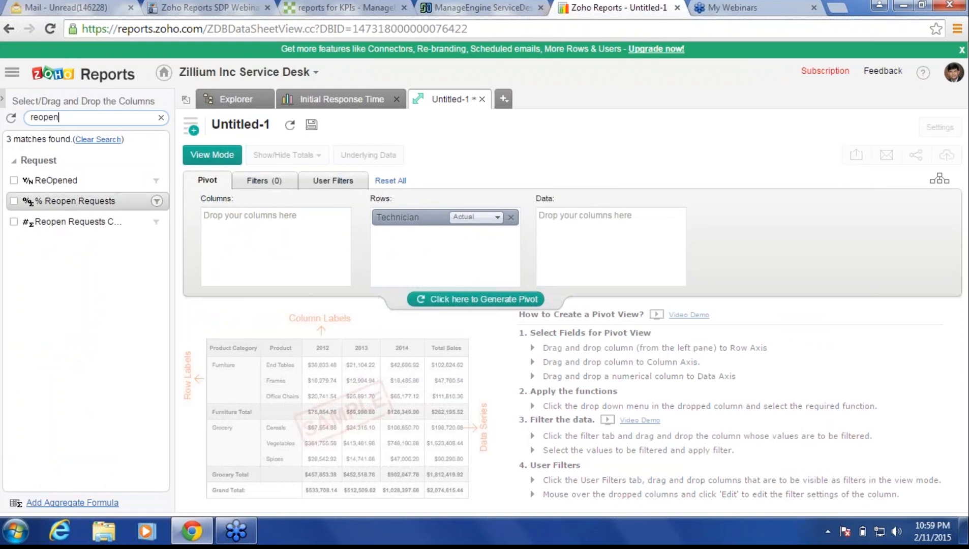
pyautogui.moveTo(77, 200); pyautogui.dragTo(569, 223)
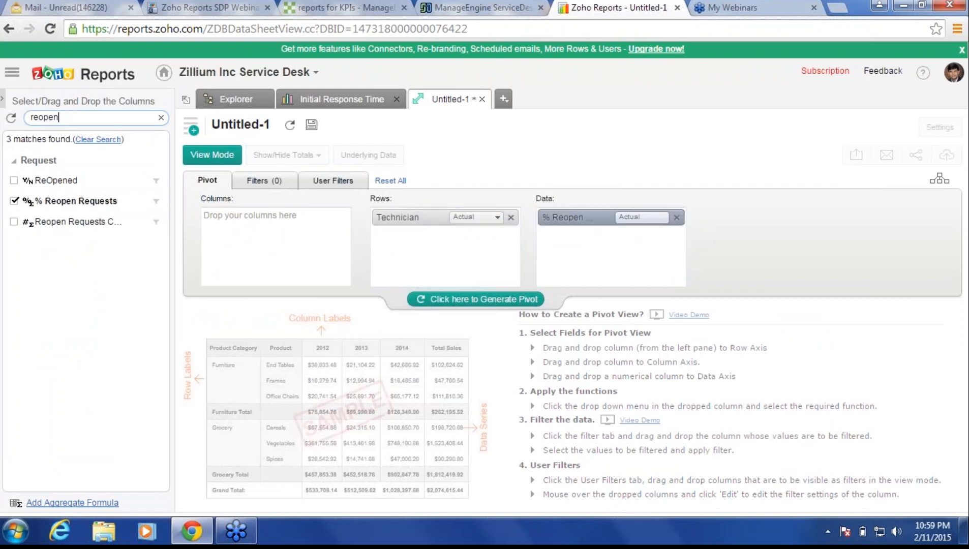
pyautogui.moveTo(77, 222); pyautogui.dragTo(610, 252)
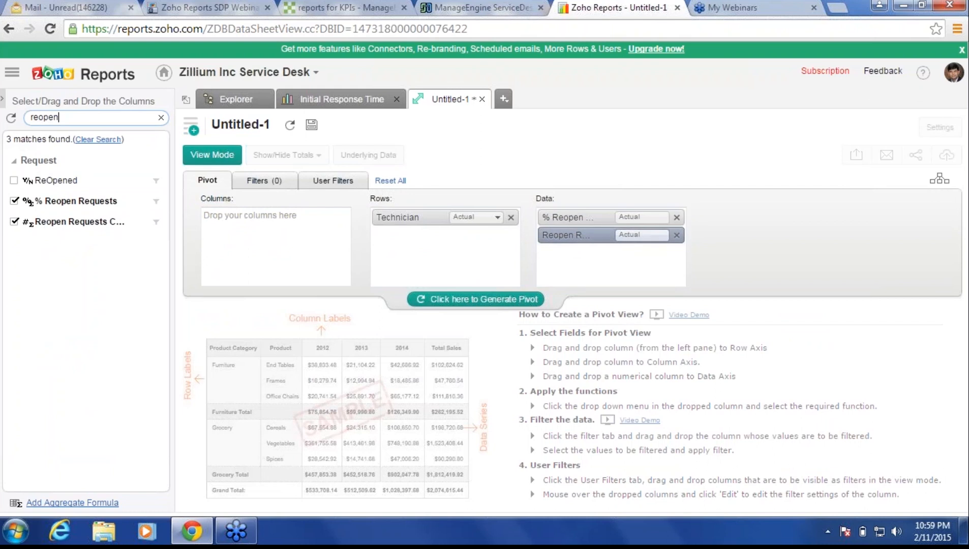
# Step: Add the Request table's Site column as a user filter of the pivot
pyautogui.click(332, 181)
pyautogui.moveTo(59, 117); pyautogui.dragTo(11, 119)
pyautogui.write('site')
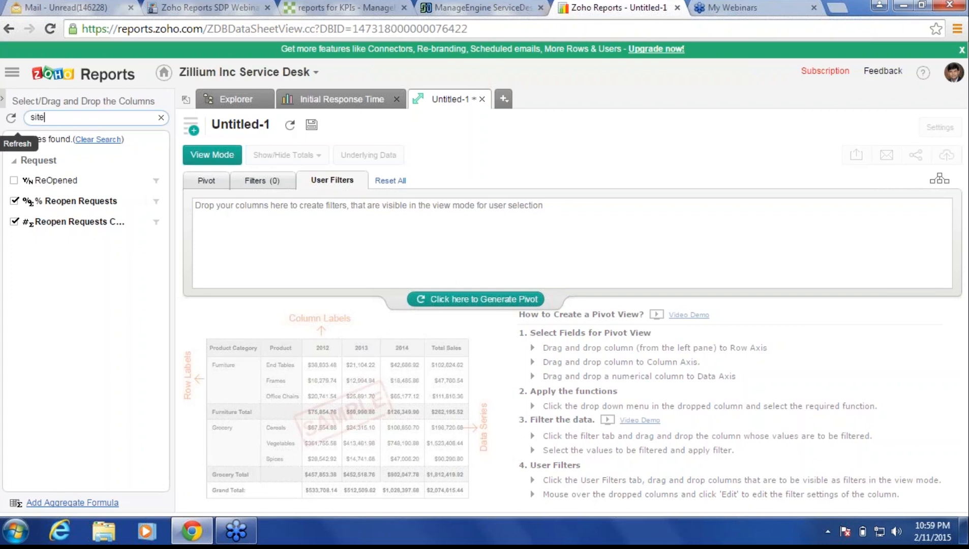
pyautogui.moveTo(42, 180); pyautogui.dragTo(221, 239)
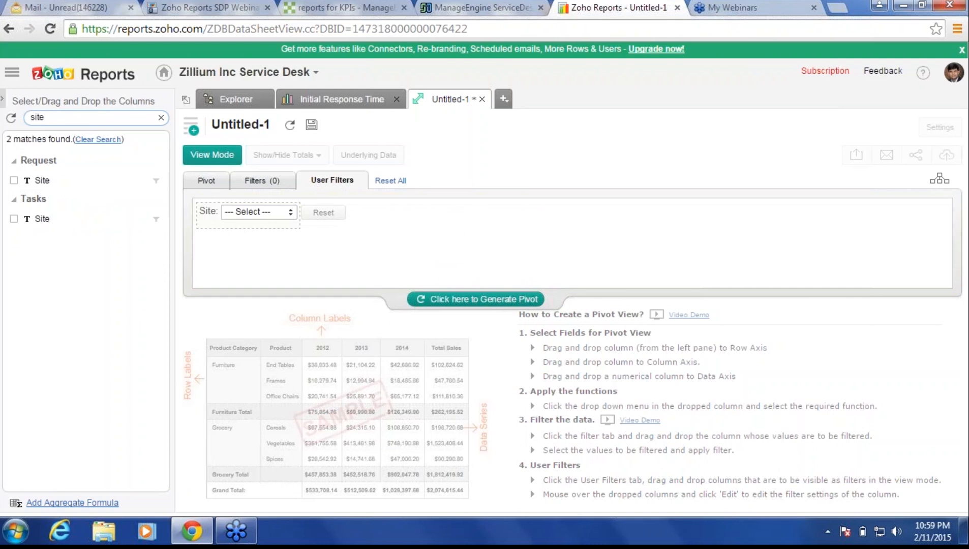
# Step: Generate the pivot and filter it to the Dubai site in view mode
pyautogui.click(475, 299)
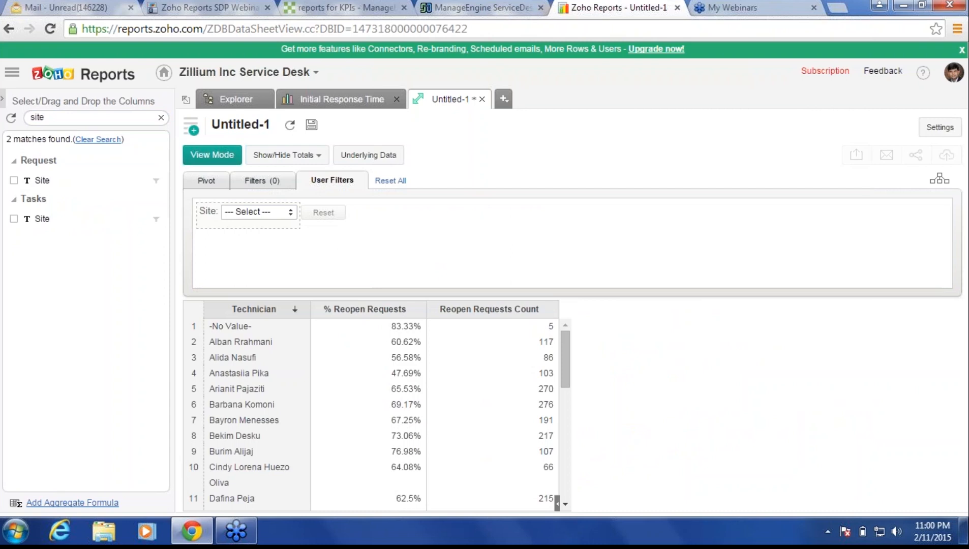
pyautogui.click(212, 155)
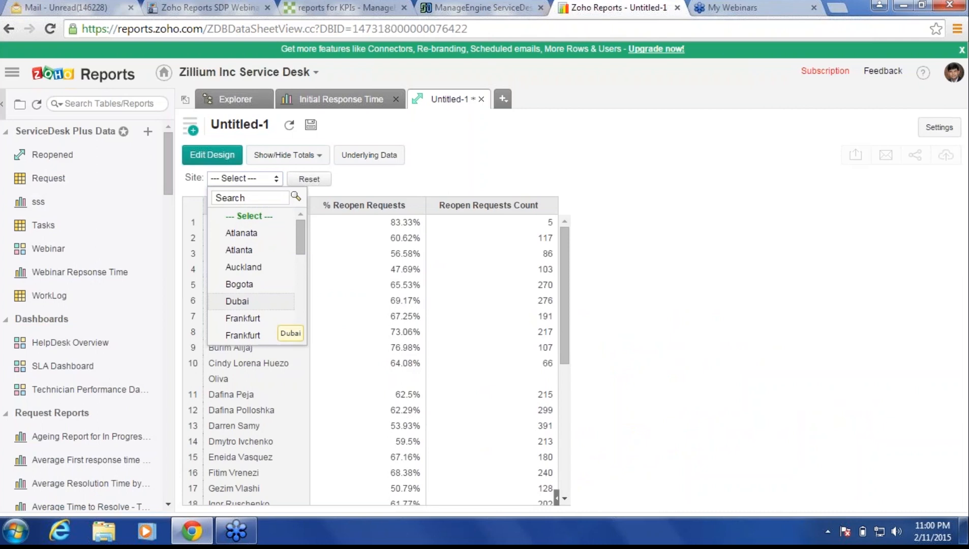
pyautogui.click(274, 302)
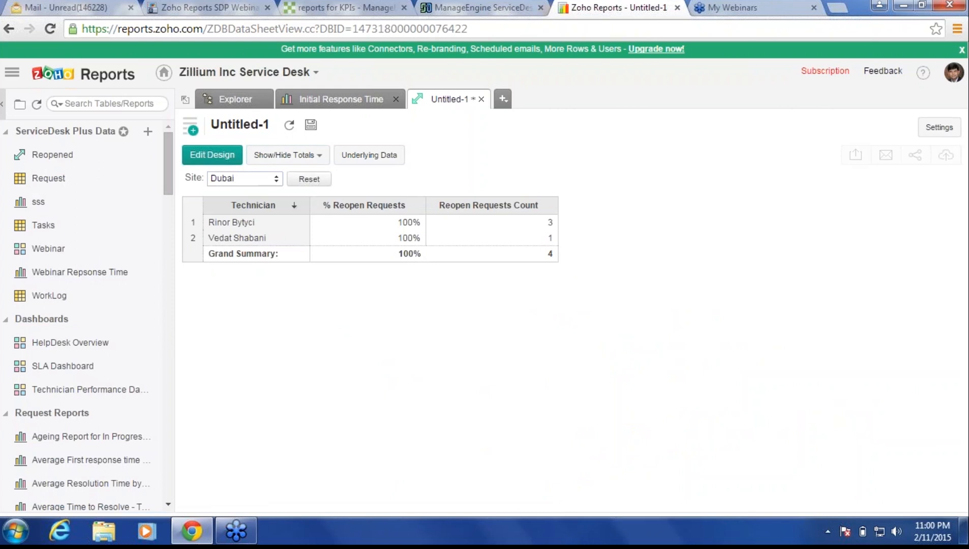
# Step: Save the pivot view as Reopen Stats in the Webinar folder
pyautogui.click(310, 125)
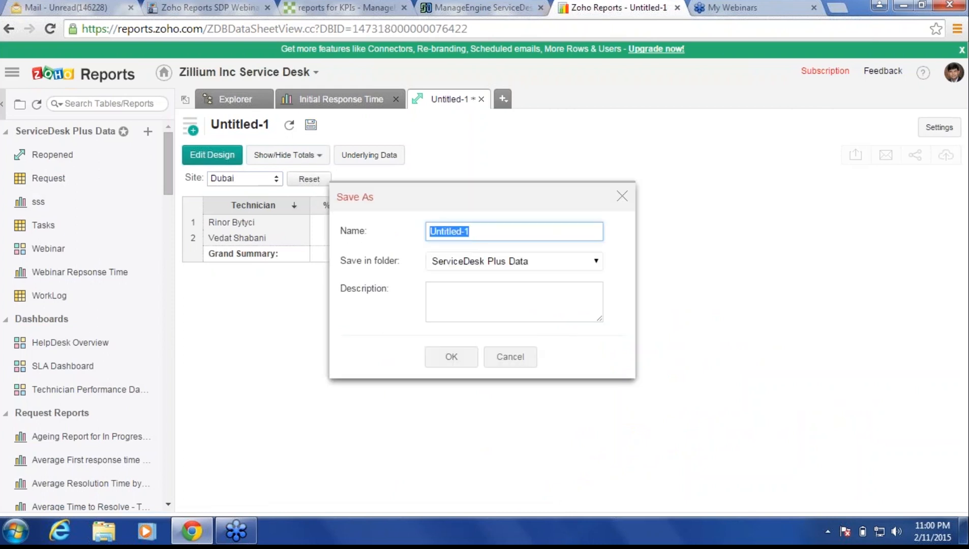
pyautogui.write('Reopen Stats')
pyautogui.click(514, 261)
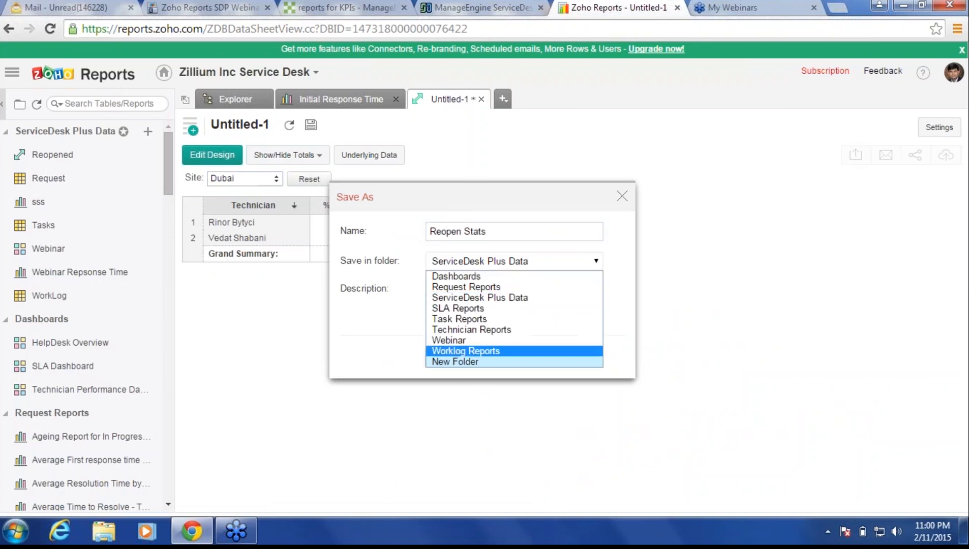
pyautogui.click(458, 340)
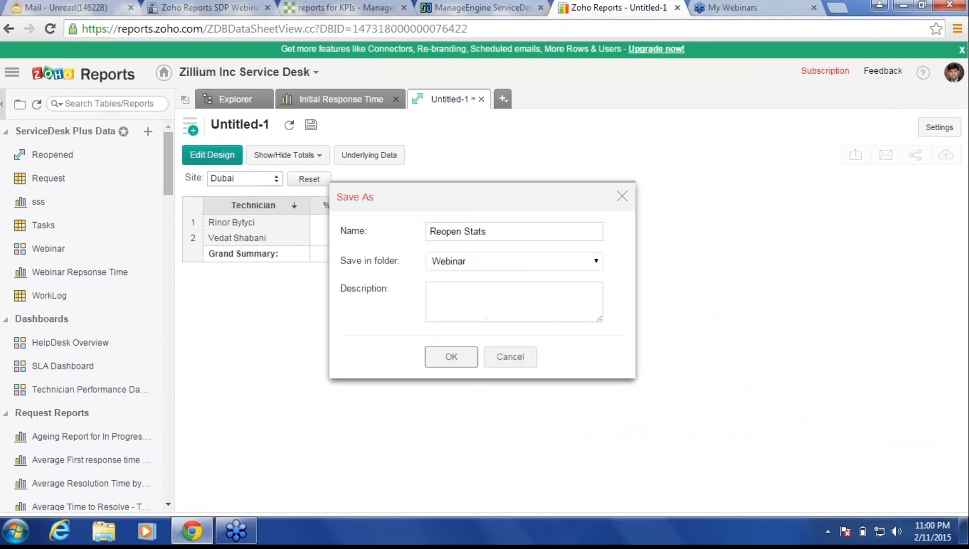
pyautogui.click(451, 357)
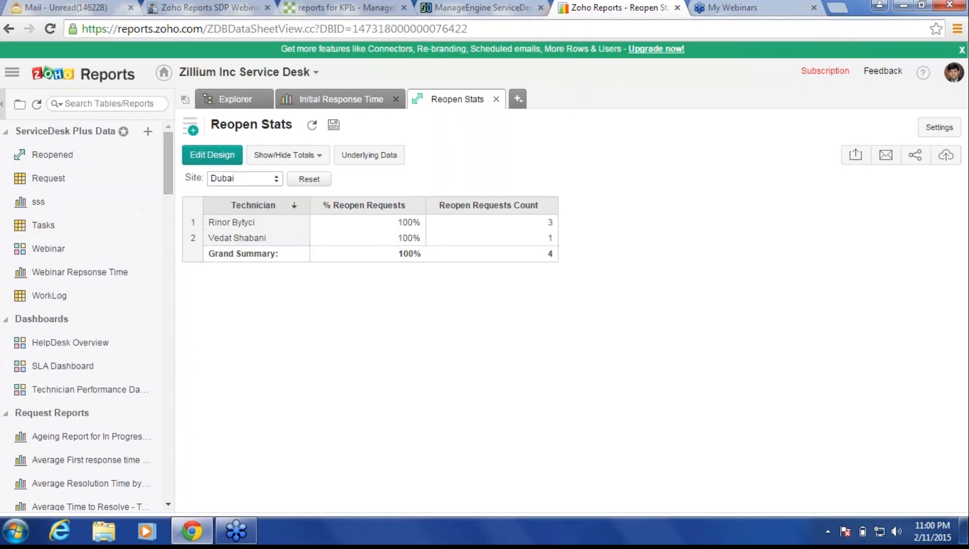
# Step: Create a new chart view with the Request table's Priority column on the X-axis
pyautogui.click(190, 127)
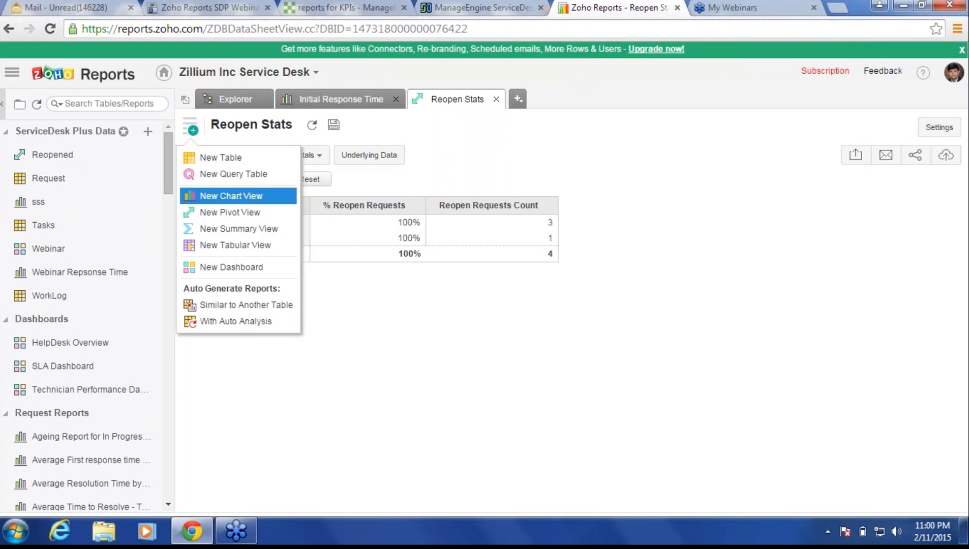
pyautogui.click(231, 195)
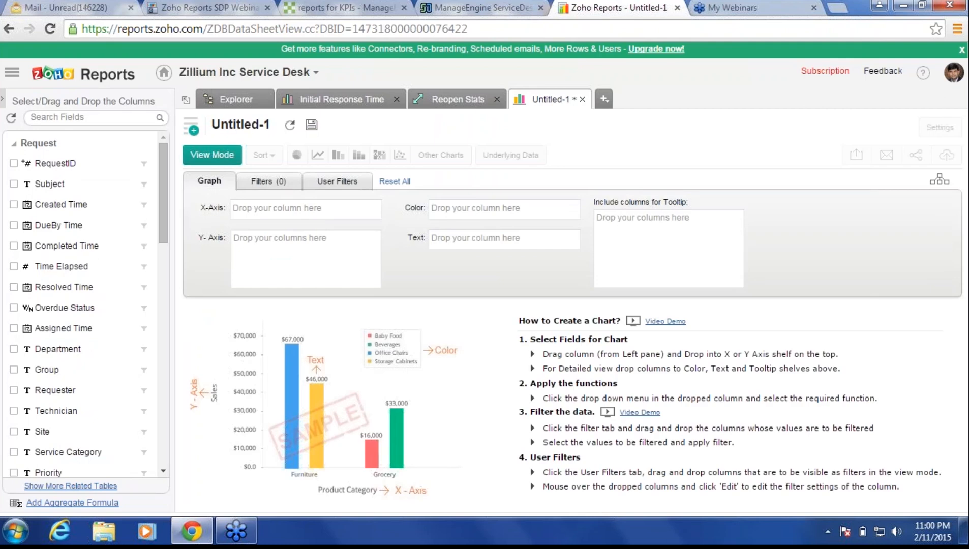
pyautogui.click(91, 118)
pyautogui.write('priority')
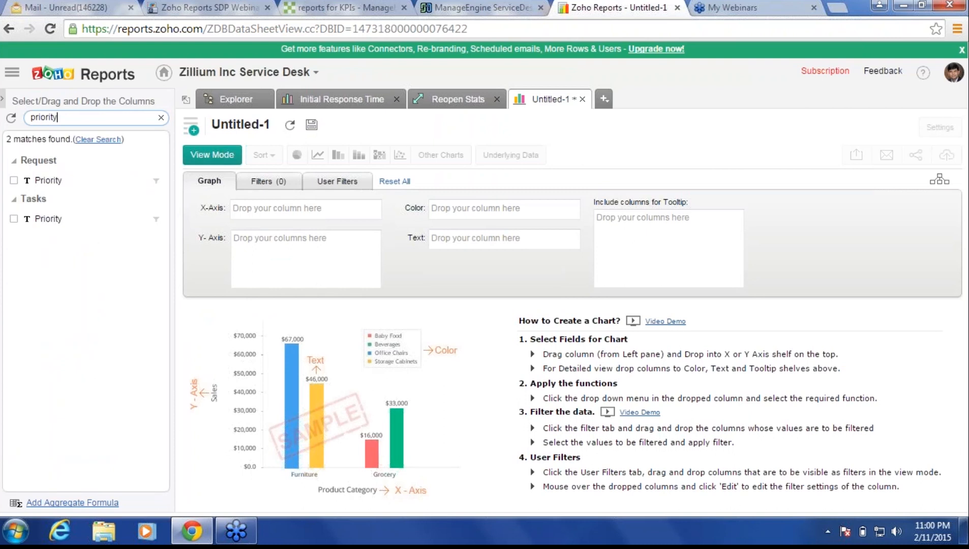
pyautogui.moveTo(48, 180); pyautogui.dragTo(267, 211)
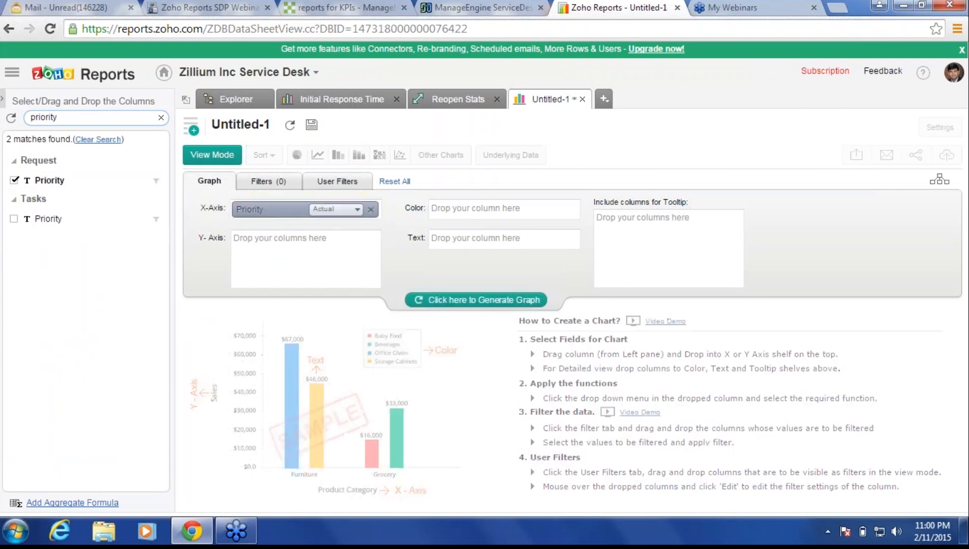
# Step: Add Time Elapsed in Hrs to the chart's Y-axis and summarise it as Average
pyautogui.hotkey('ctrl', 'a')
pyautogui.write('time elap')
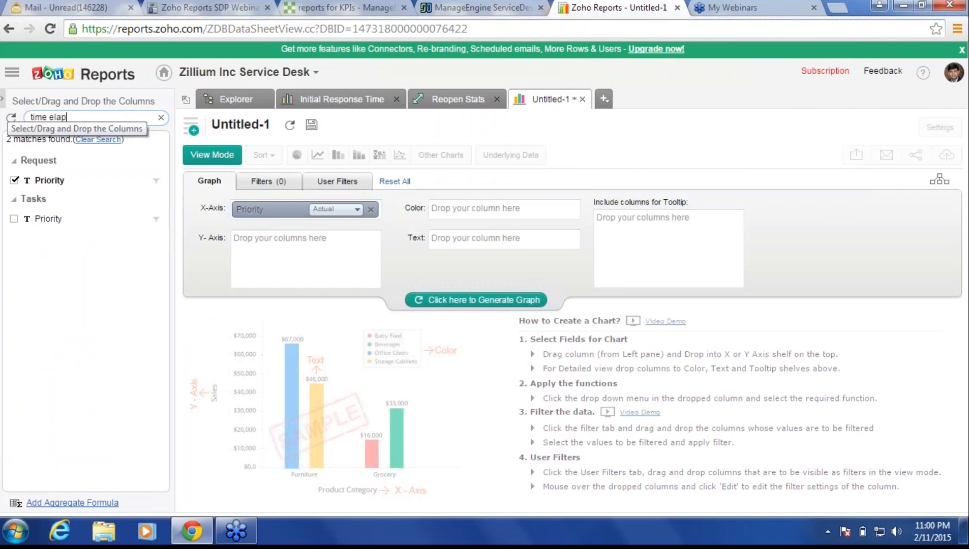
pyautogui.write('sed')
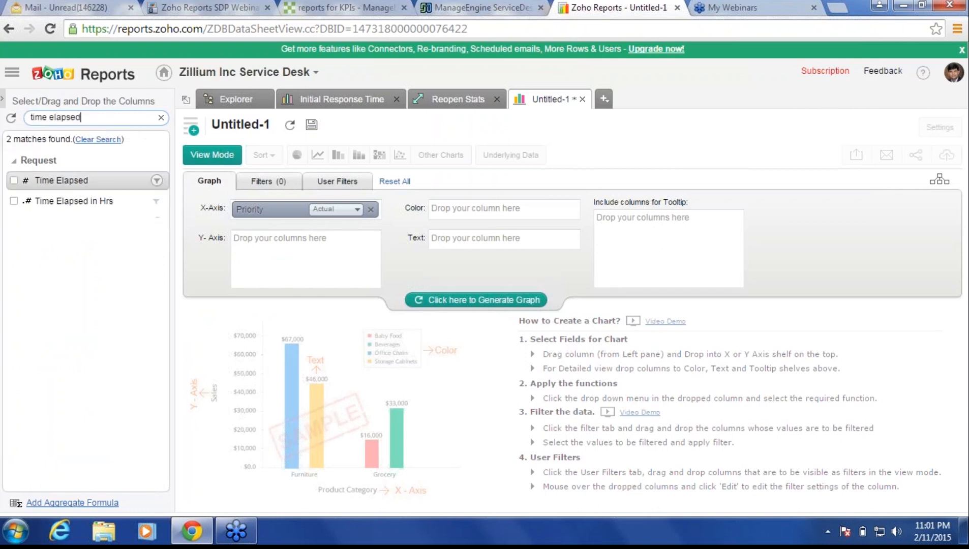
pyautogui.moveTo(74, 201); pyautogui.dragTo(259, 240)
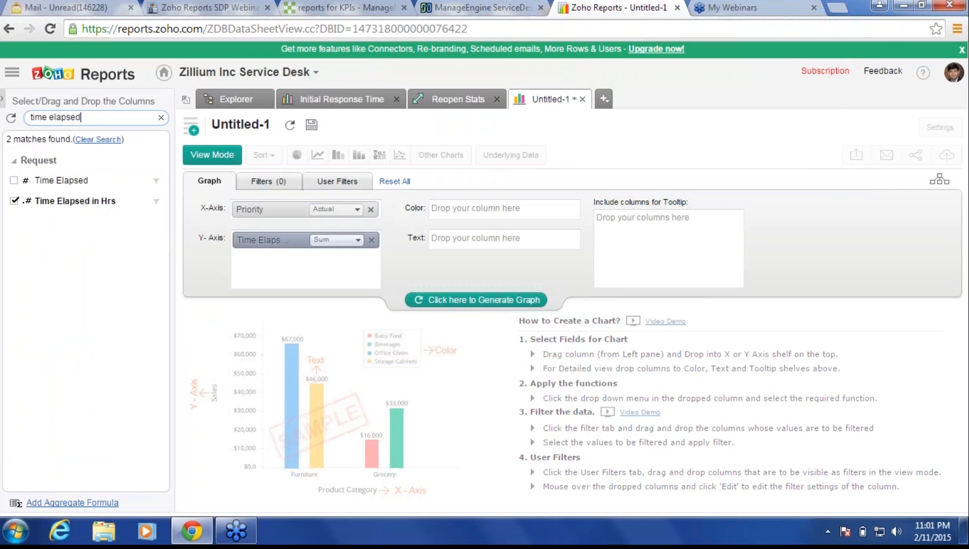
pyautogui.click(358, 239)
pyautogui.moveTo(361, 315)
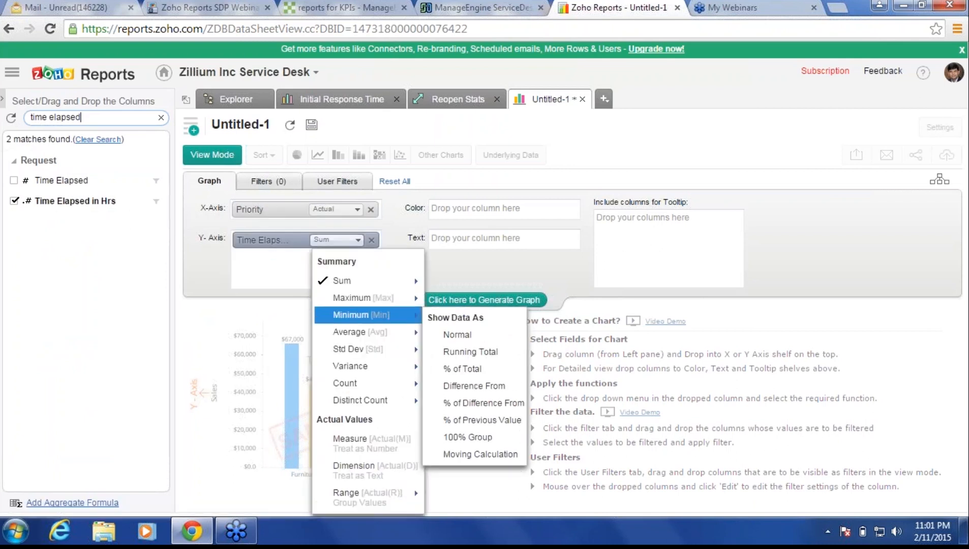
pyautogui.click(351, 331)
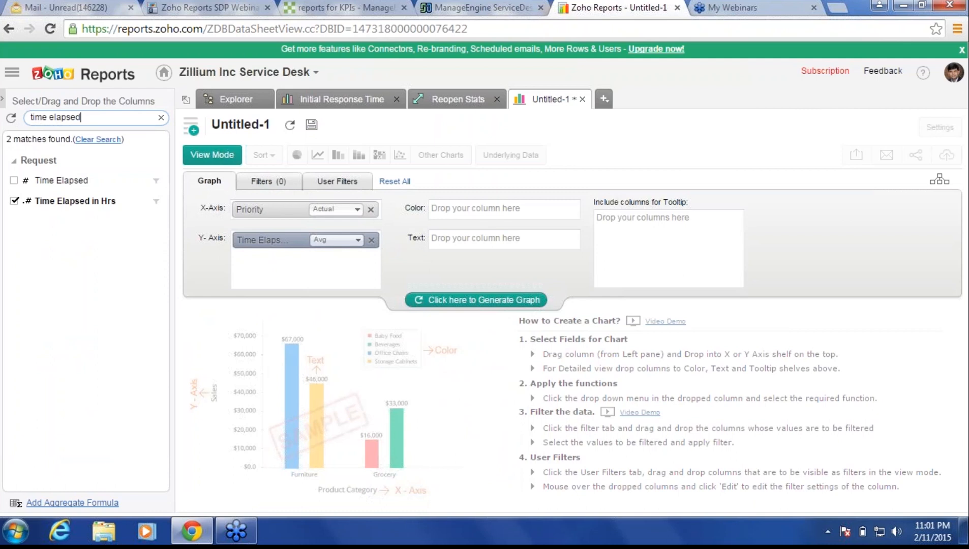
# Step: Color the chart by the Request table's Priority column and generate the graph
pyautogui.hotkey('ctrl', 'a')
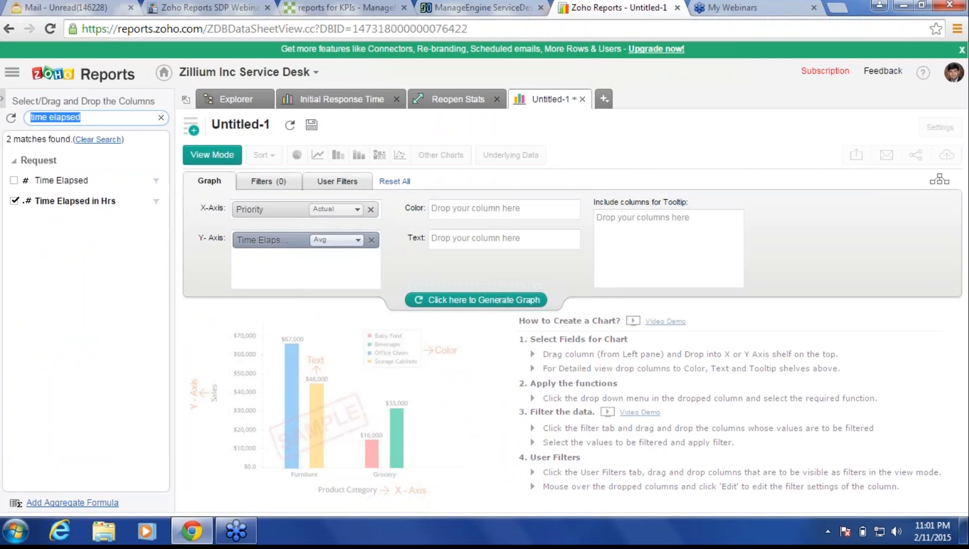
pyautogui.press('BackSpace')
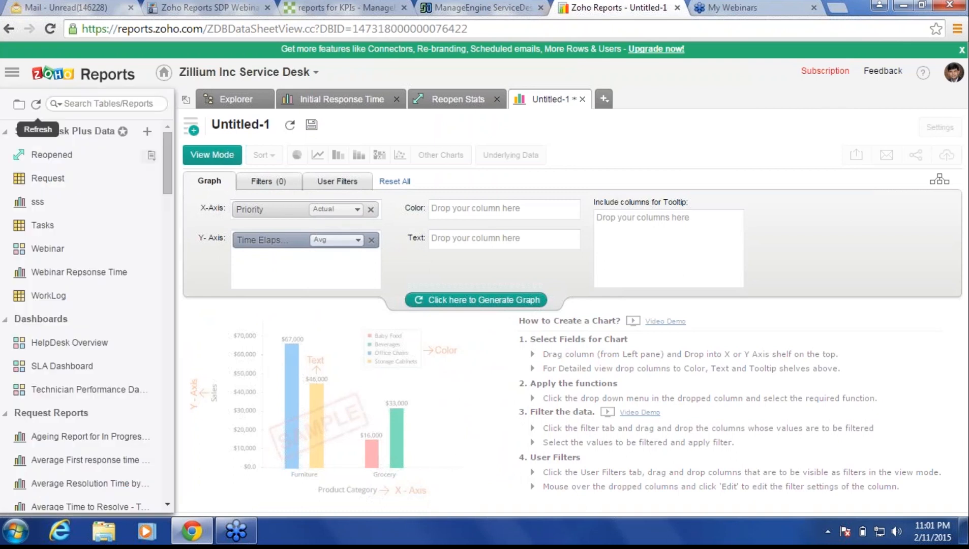
pyautogui.write('priority')
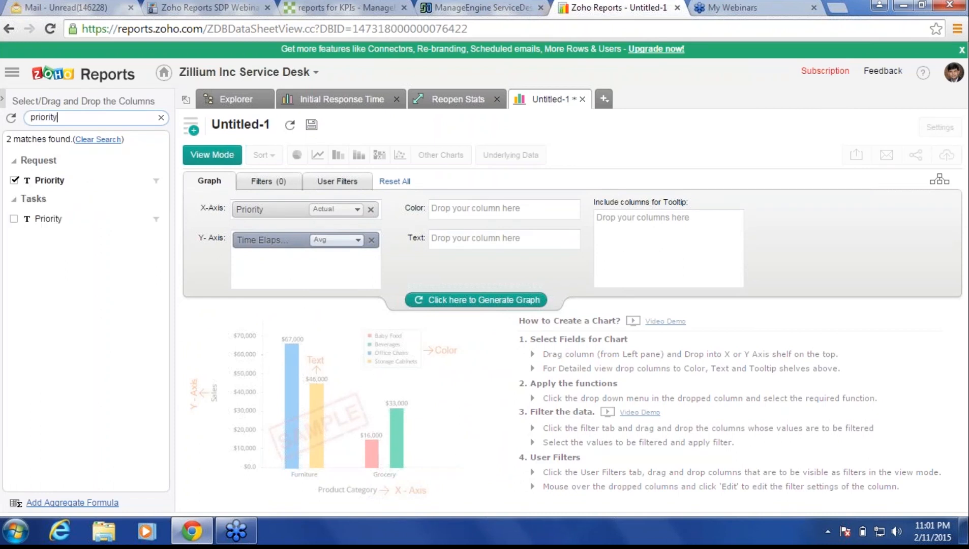
pyautogui.moveTo(51, 181); pyautogui.dragTo(482, 214)
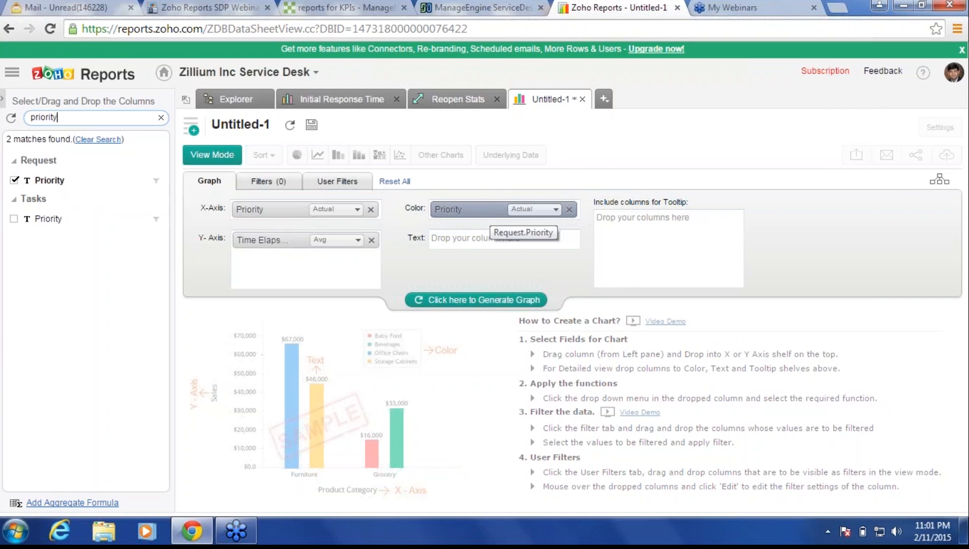
pyautogui.click(476, 300)
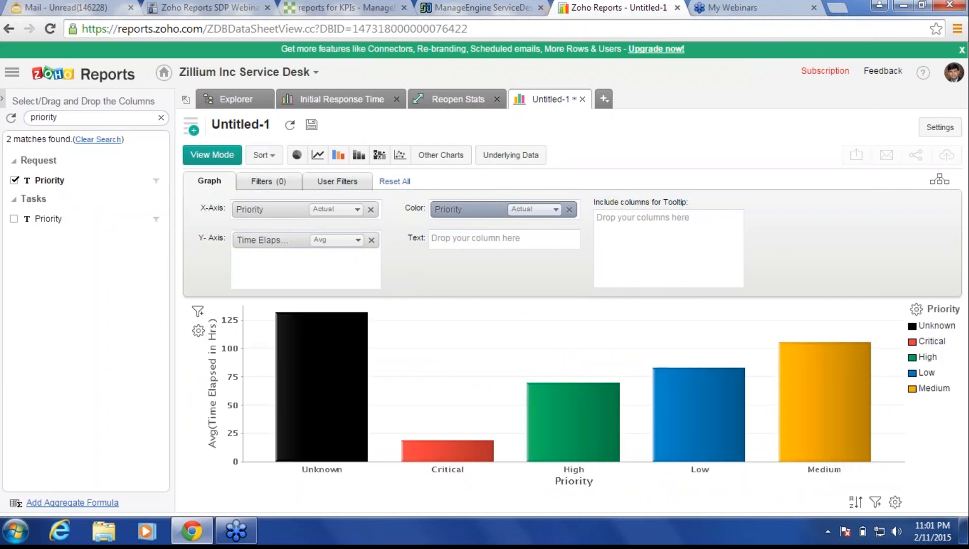
# Step: Apply a threshold named Critical with value 20 on the chart's Avg(Time Elapsed in Hrs) axis
pyautogui.moveTo(702, 446)
pyautogui.click(894, 502)
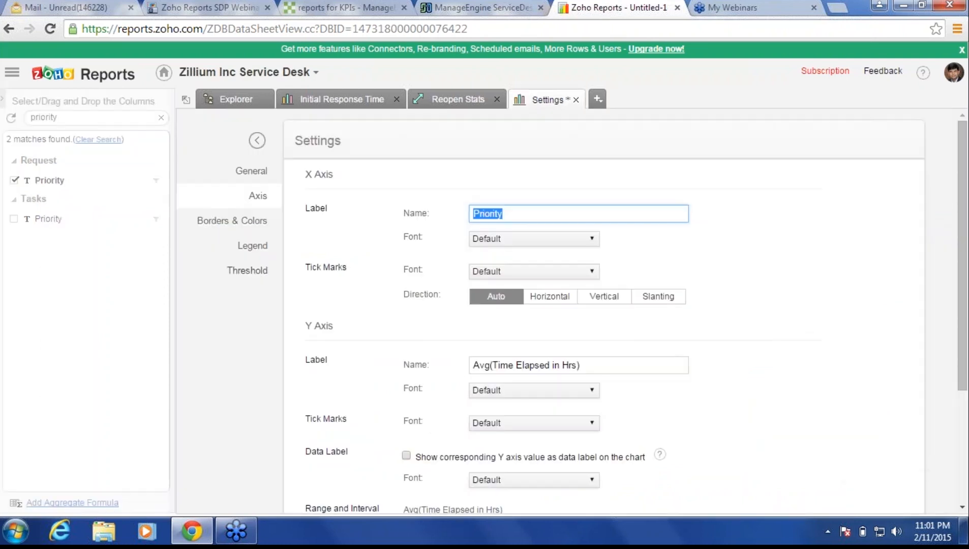
pyautogui.click(247, 271)
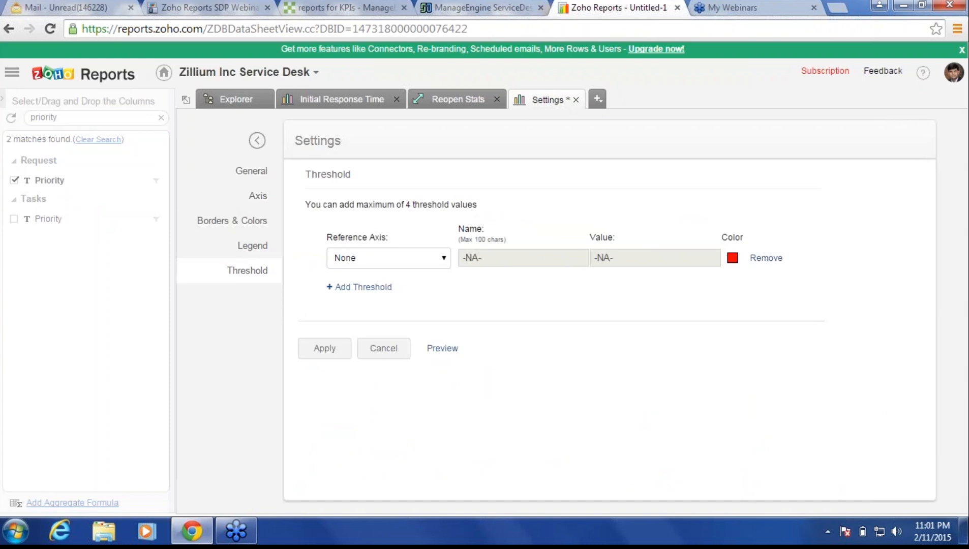
pyautogui.click(388, 257)
pyautogui.click(366, 284)
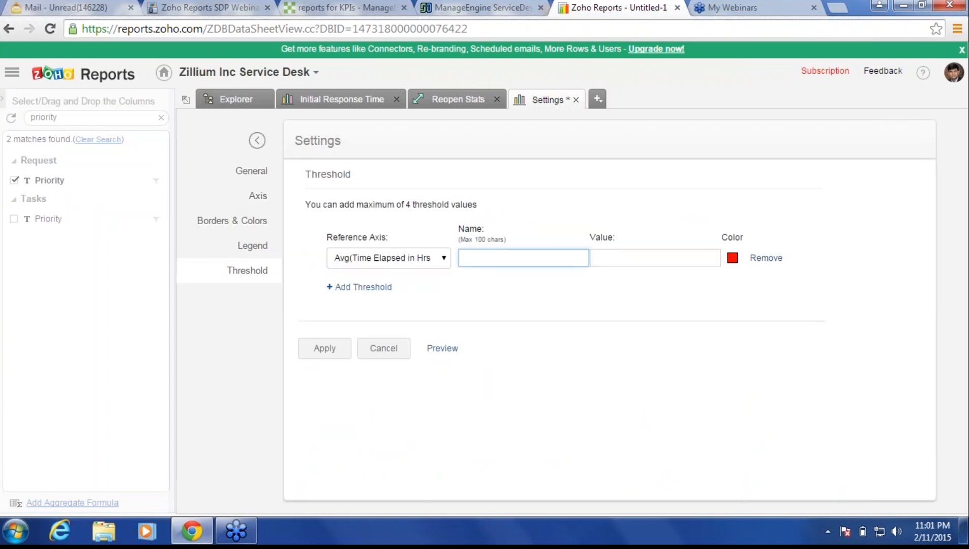
pyautogui.write('Critical')
pyautogui.press('Tab')
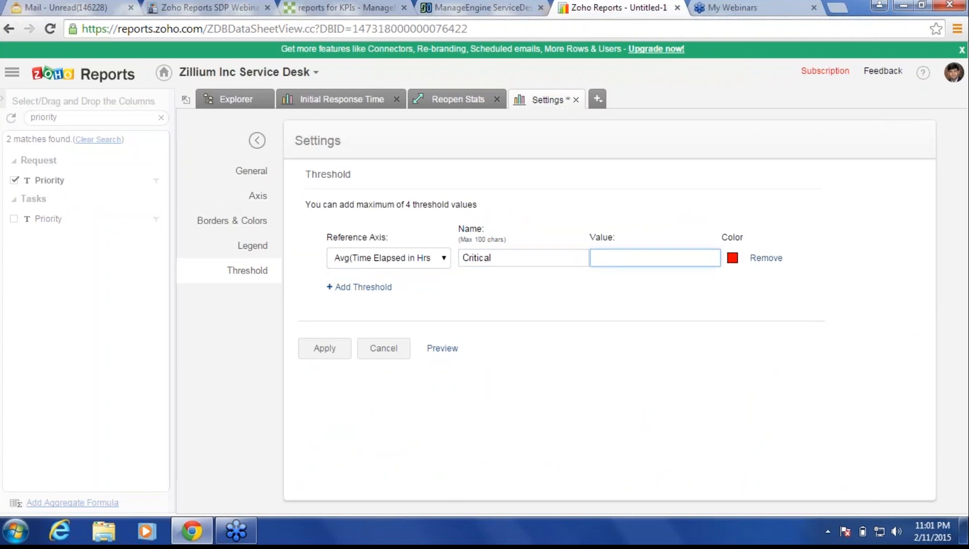
pyautogui.write('20')
pyautogui.click(324, 347)
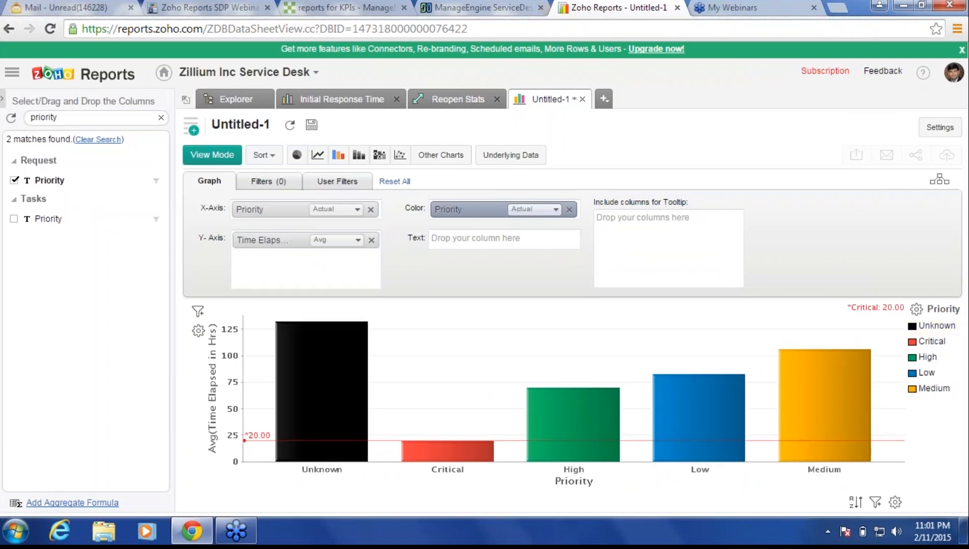
# Step: Switch the chart to view mode and save it as SLA Deviation Report in the Webinar folder
pyautogui.click(212, 155)
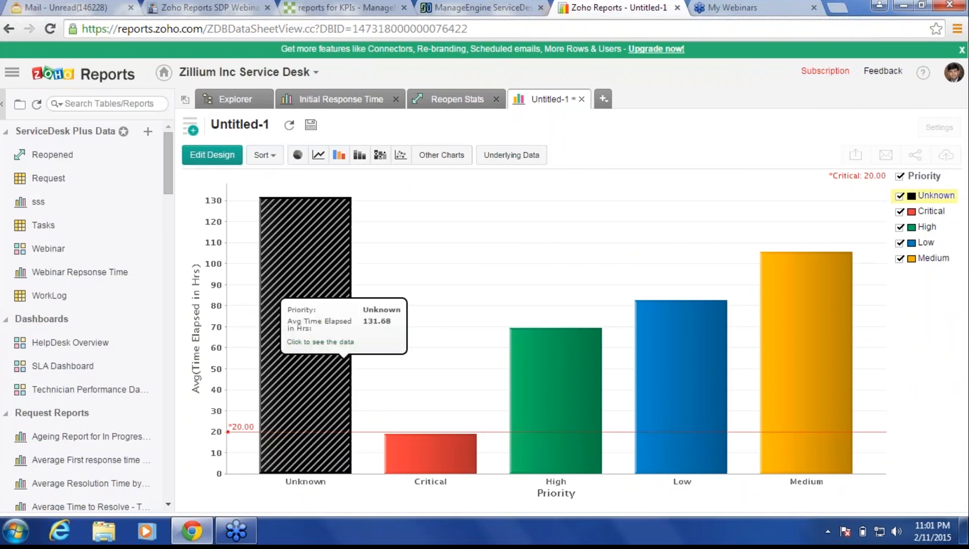
pyautogui.moveTo(429, 460)
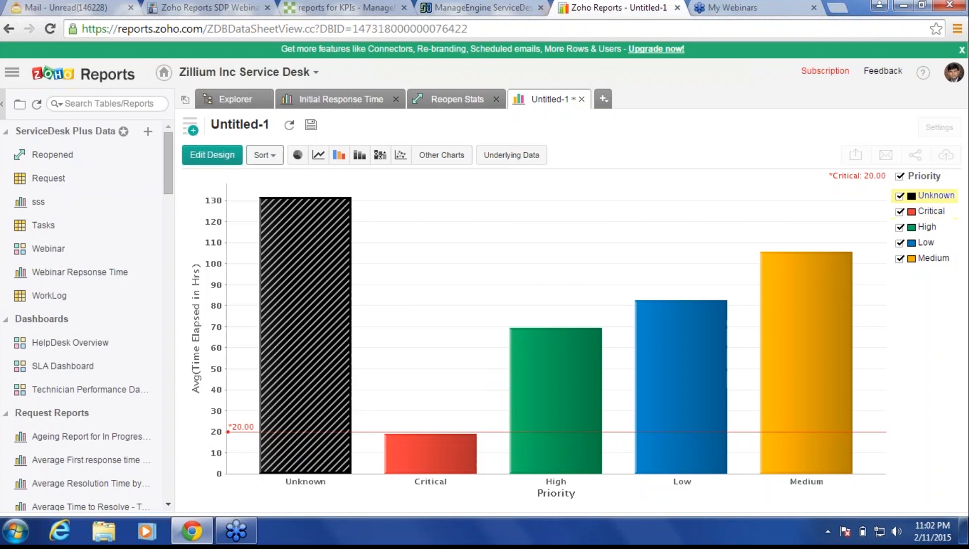
pyautogui.click(310, 124)
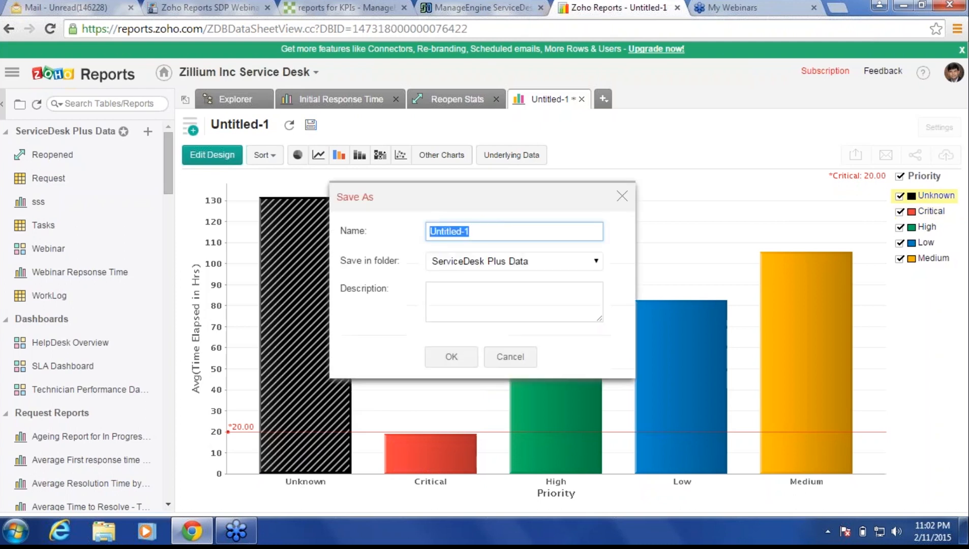
pyautogui.write('SLA Deviation R')
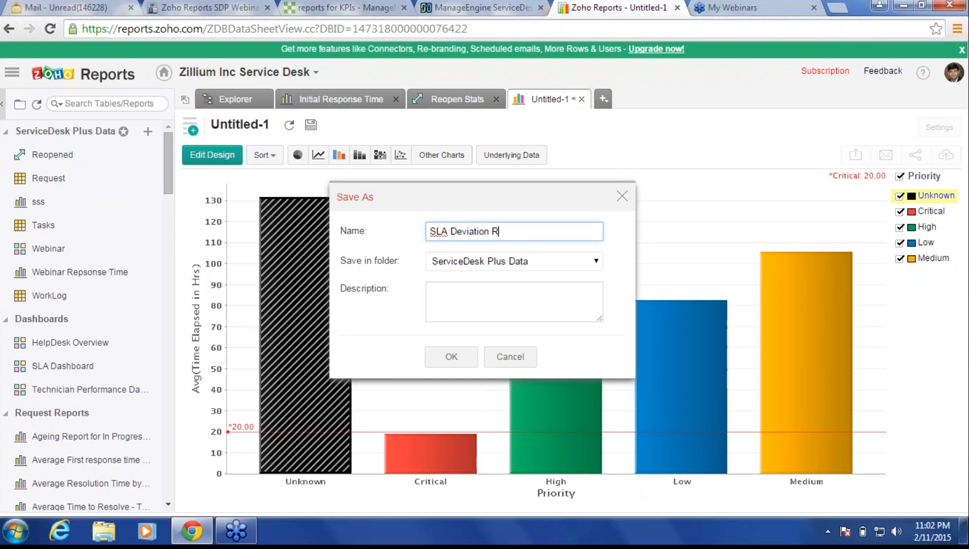
pyautogui.write('eport')
pyautogui.click(514, 261)
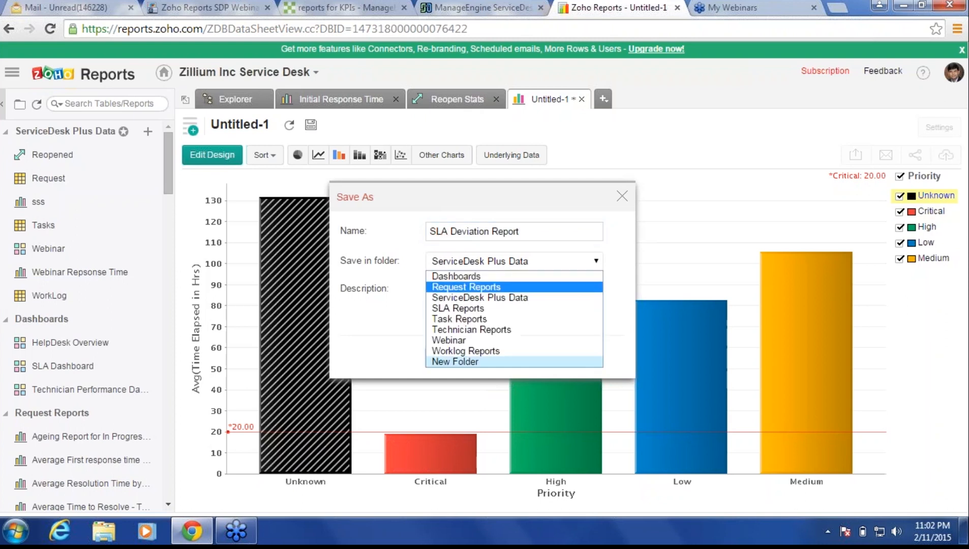
pyautogui.click(449, 340)
pyautogui.click(447, 354)
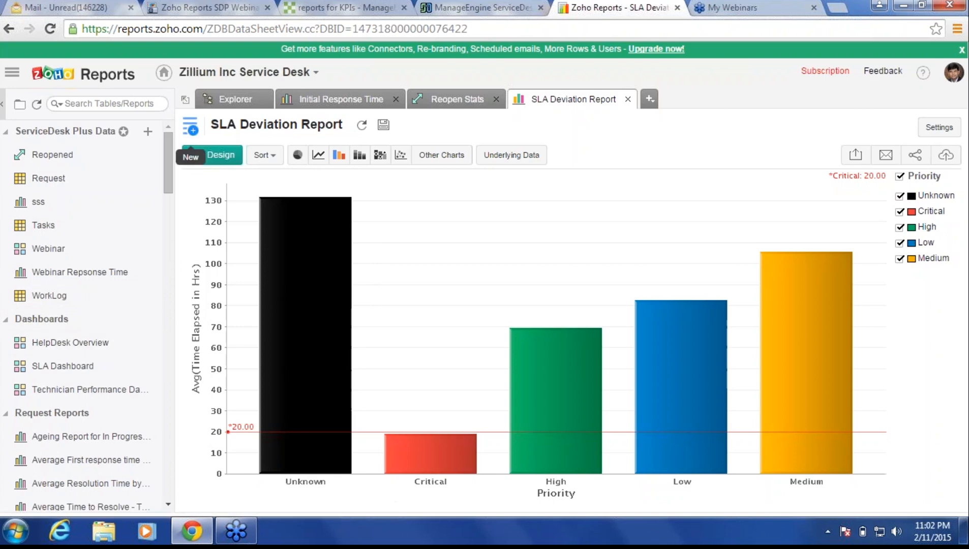
# Step: Create a new dashboard and add the Ageing Report for In Progress Requests and Call Volume by Hour reports
pyautogui.click(190, 127)
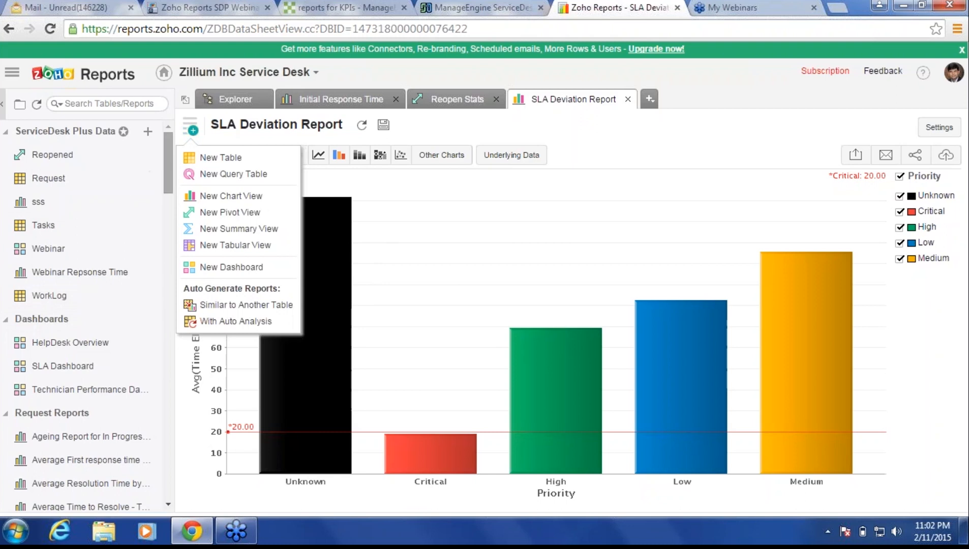
pyautogui.moveTo(168, 163)
pyautogui.mouseDown()
pyautogui.moveTo(168, 389)
pyautogui.moveTo(168, 168)
pyautogui.mouseUp()
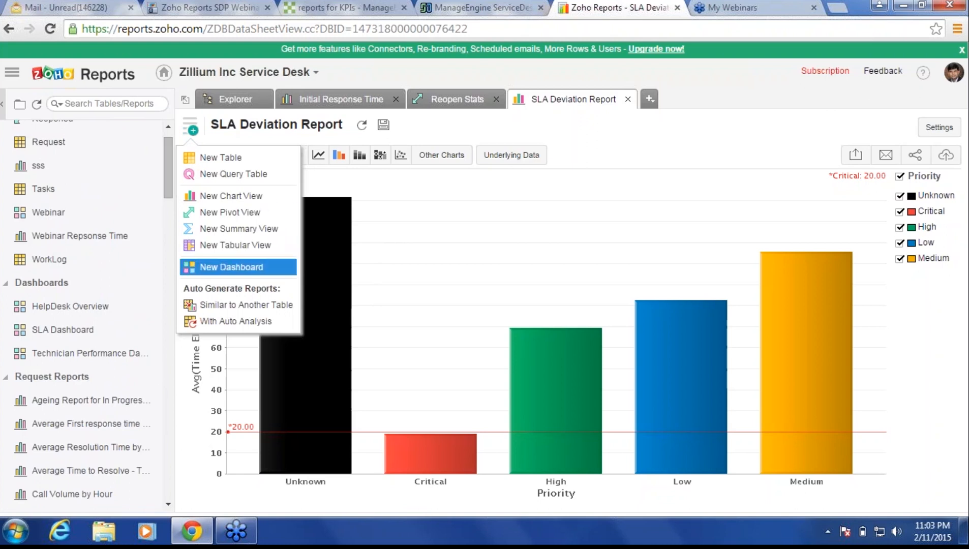
pyautogui.click(231, 266)
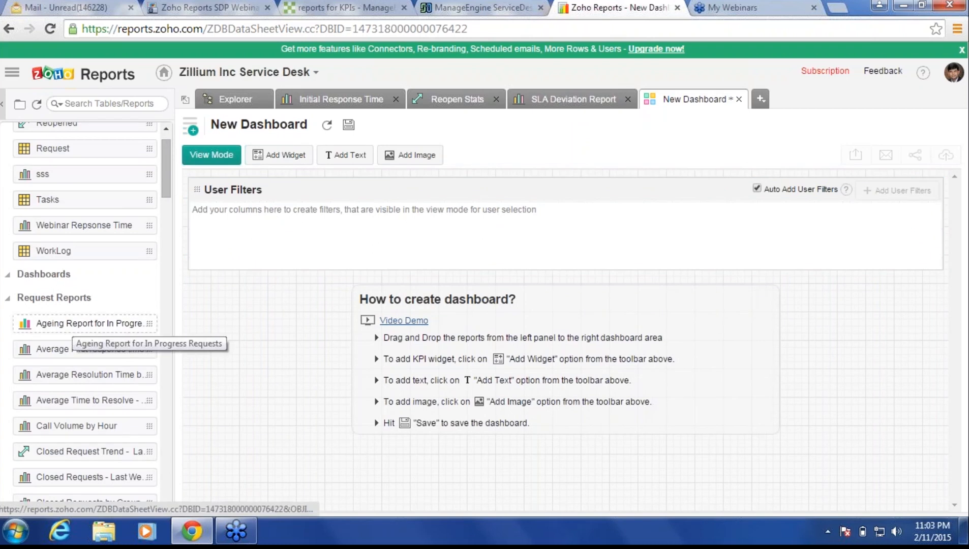
pyautogui.moveTo(71, 324); pyautogui.dragTo(250, 236)
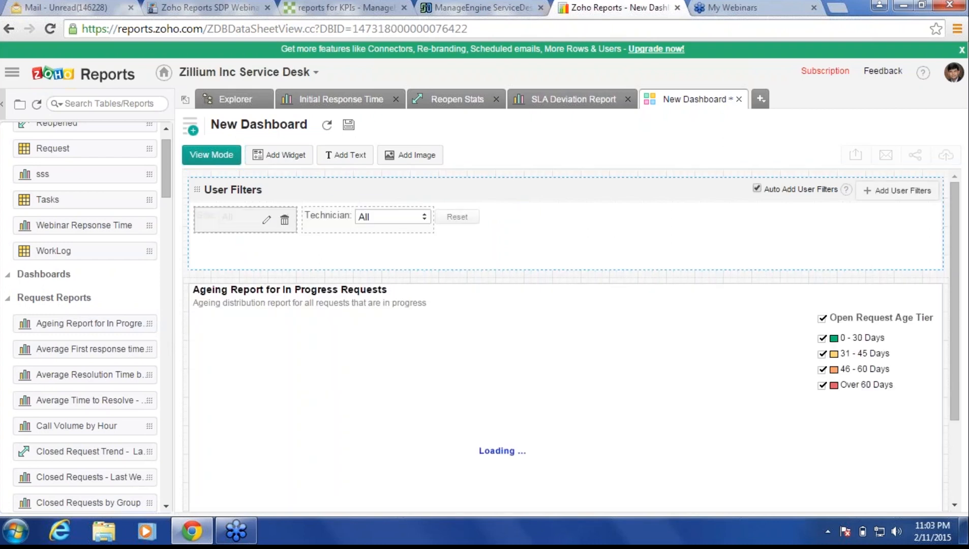
pyautogui.moveTo(76, 425); pyautogui.dragTo(305, 261)
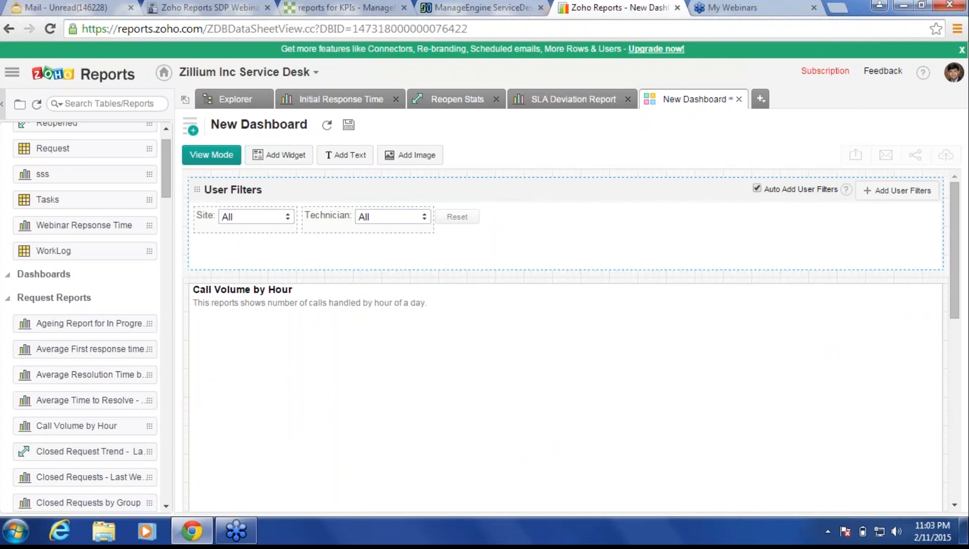
# Step: Add the Initial Response Time and Reopen Stats reports from the Webinar folder to the dashboard
pyautogui.scroll(-15, 84, 319)
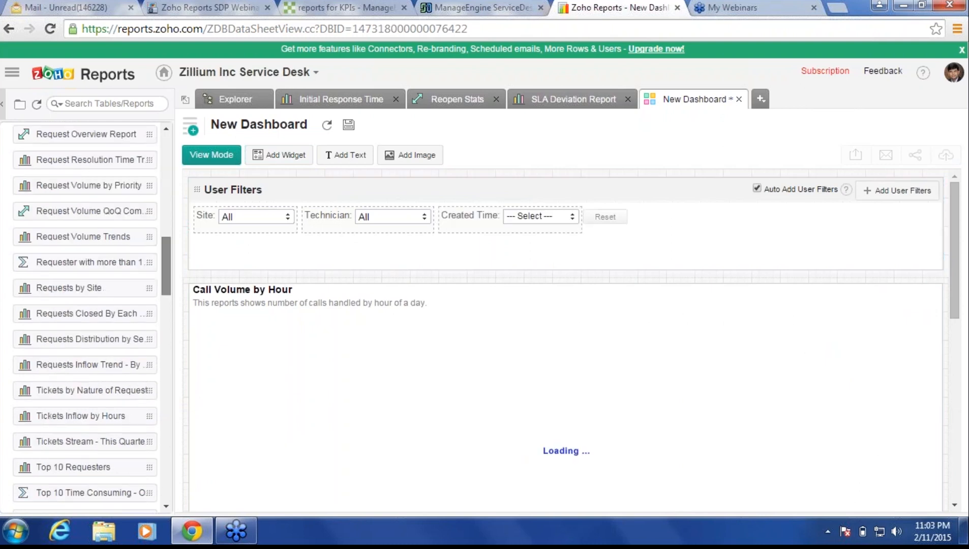
pyautogui.scroll(-3, 84, 319)
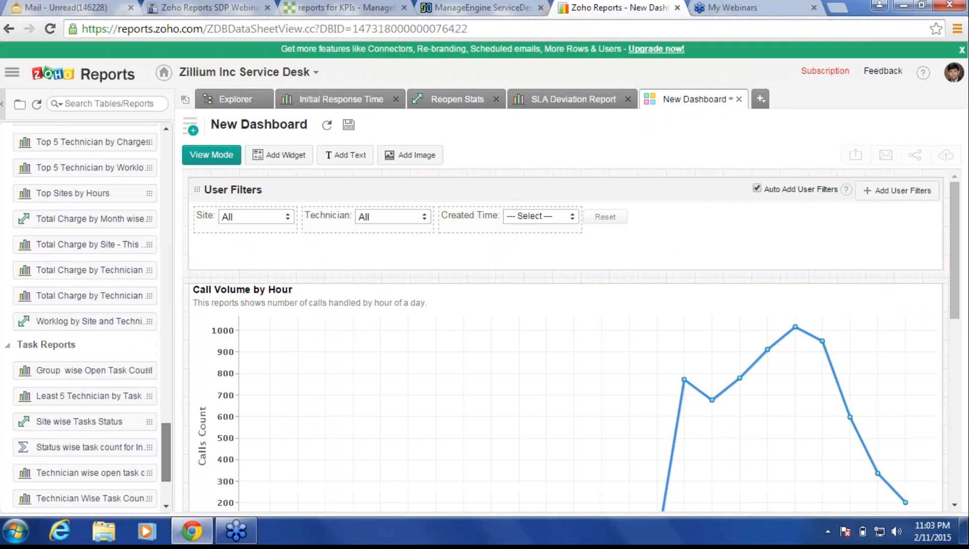
pyautogui.scroll(-1, 77, 450)
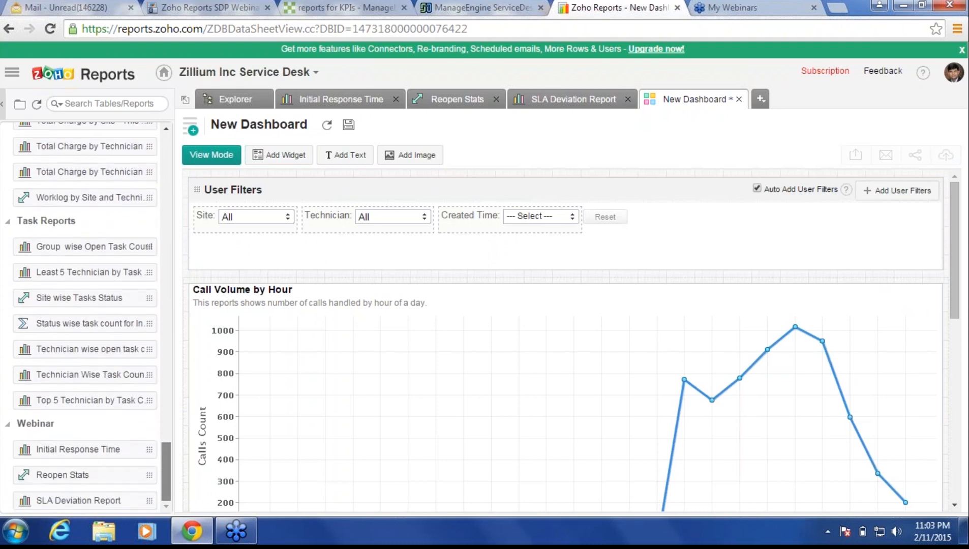
pyautogui.moveTo(61, 449); pyautogui.dragTo(311, 259)
pyautogui.moveTo(61, 475); pyautogui.dragTo(338, 256)
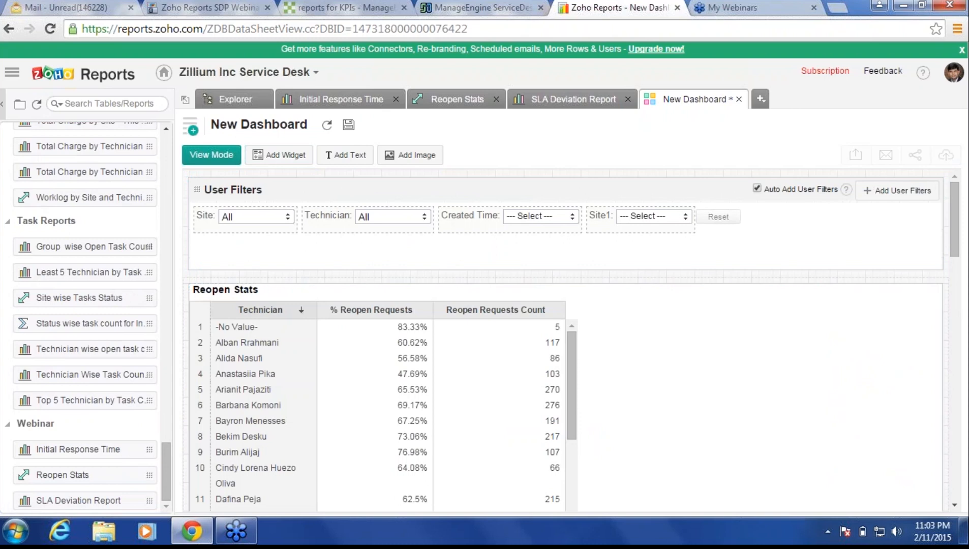
pyautogui.moveTo(925, 296)
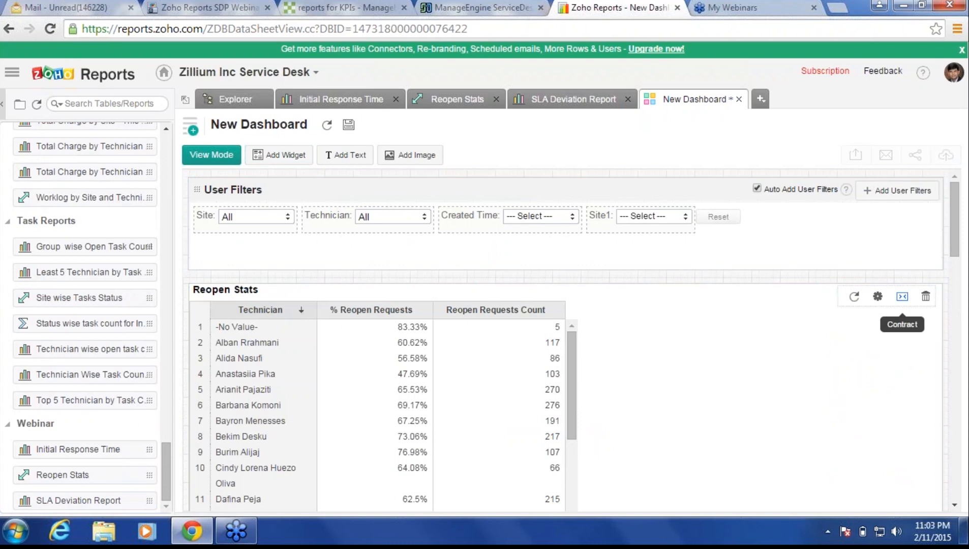
# Step: Contract the Reopen Stats, Initial Response Time and Call Volume by Hour reports to half the dashboard's width
pyautogui.click(902, 297)
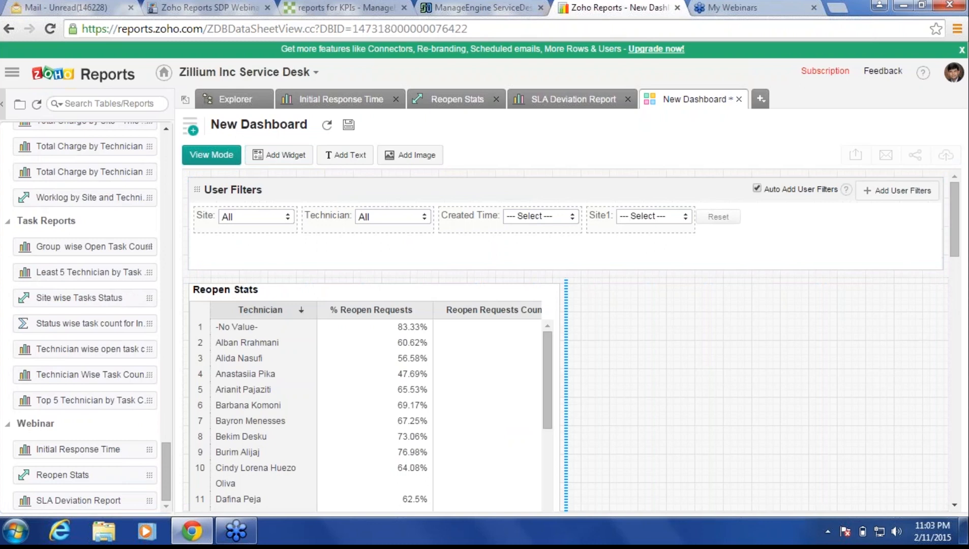
pyautogui.scroll(-5, 573, 341)
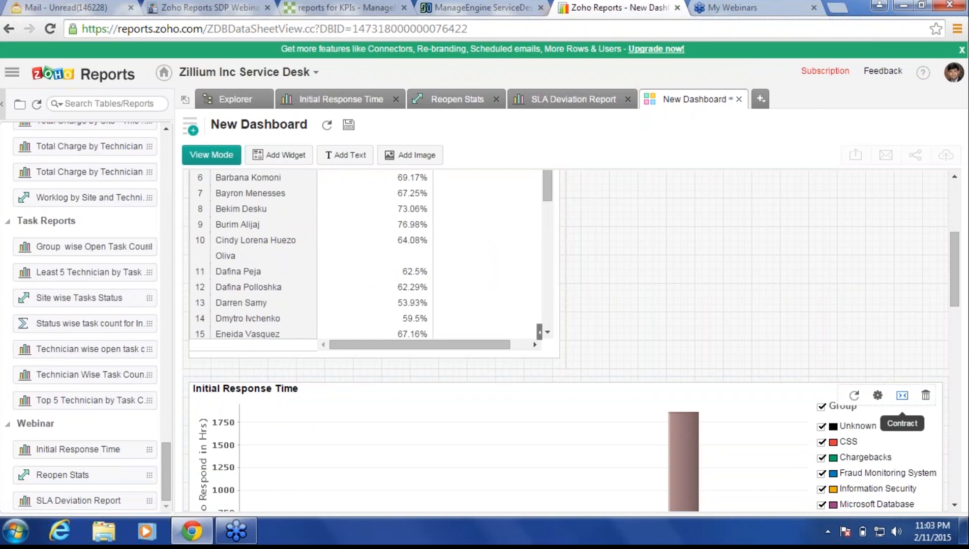
pyautogui.click(902, 396)
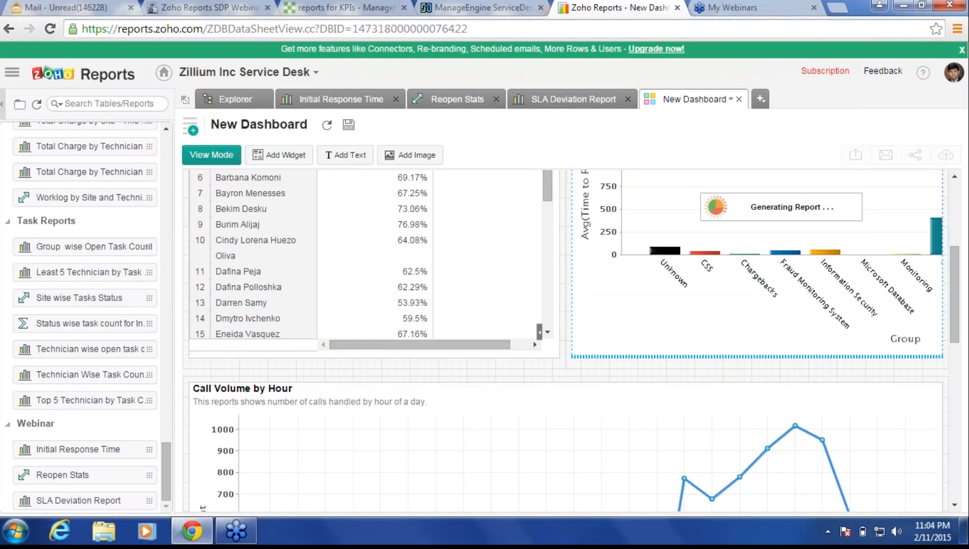
pyautogui.click(902, 396)
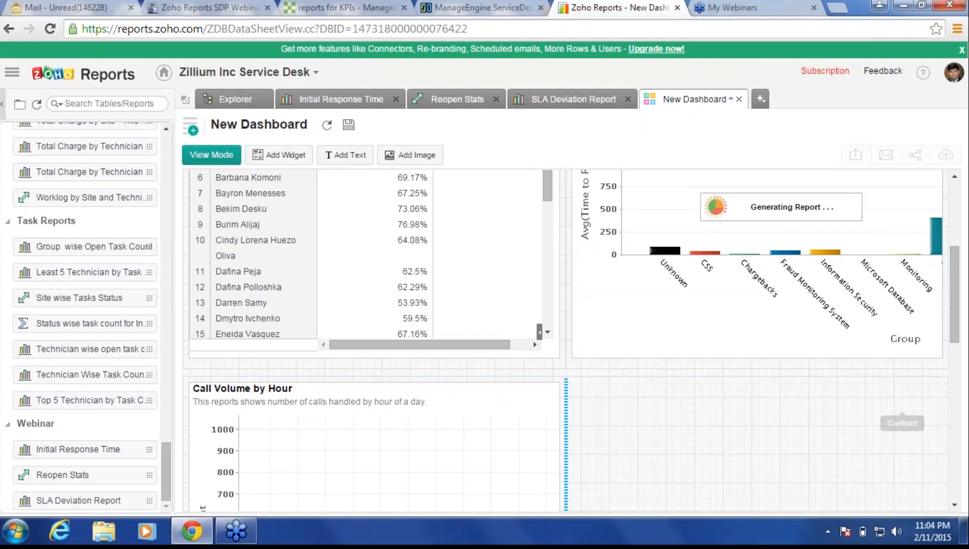
# Step: Contract the Ageing Report for In Progress Requests to half width and move it beside Call Volume by Hour
pyautogui.moveTo(954, 304); pyautogui.dragTo(954, 377)
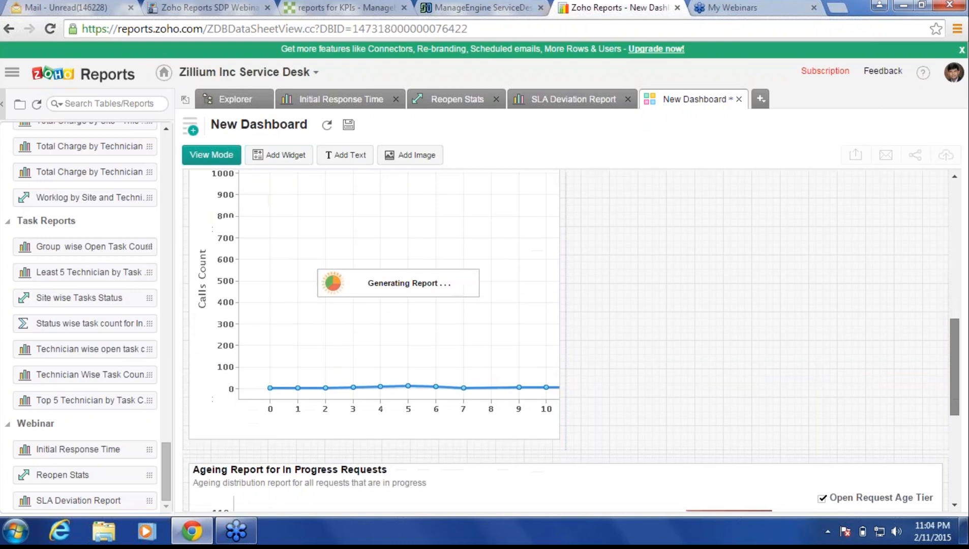
pyautogui.click(893, 473)
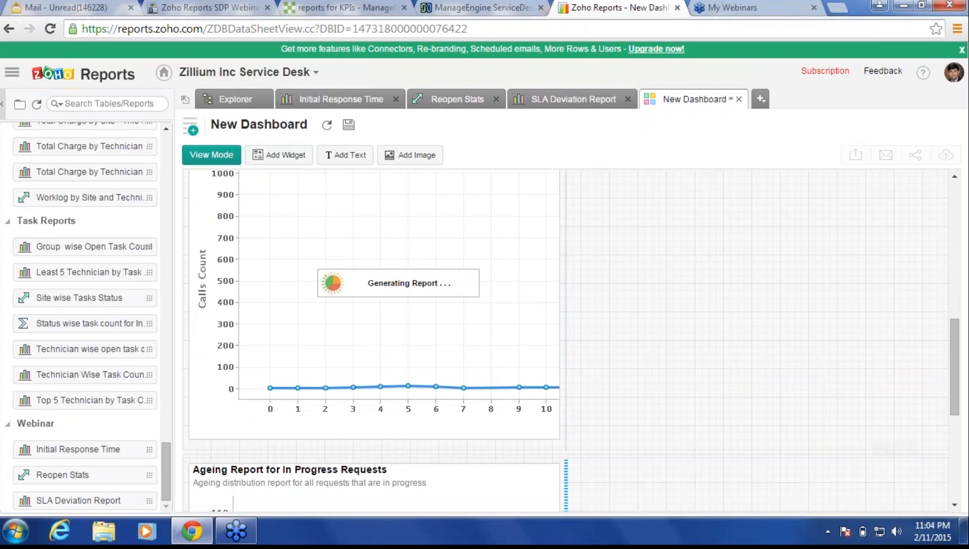
pyautogui.moveTo(425, 475); pyautogui.dragTo(738, 236)
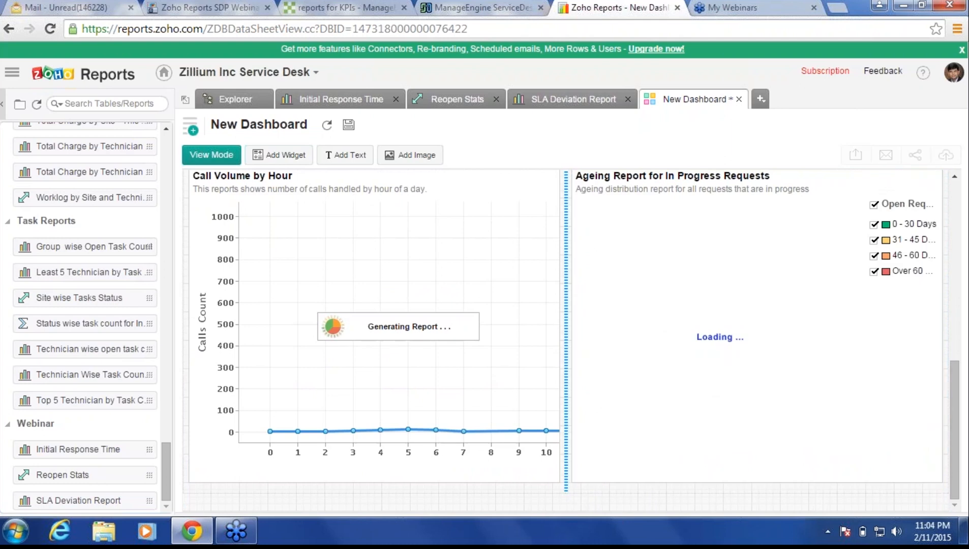
# Step: Add a single-value widget to the dashboard showing the distinct count of RequestID from the Request table
pyautogui.moveTo(954, 422); pyautogui.dragTo(954, 242)
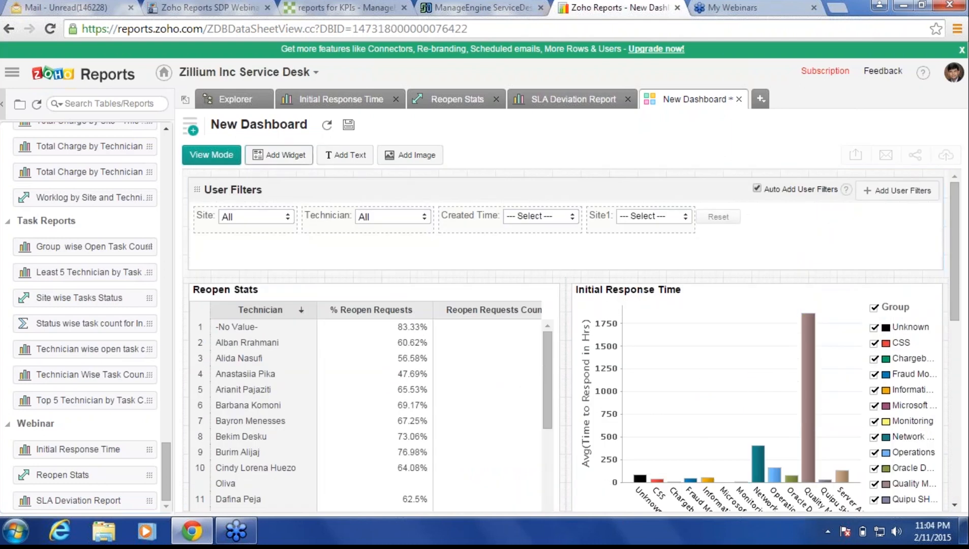
pyautogui.click(280, 155)
pyautogui.click(536, 236)
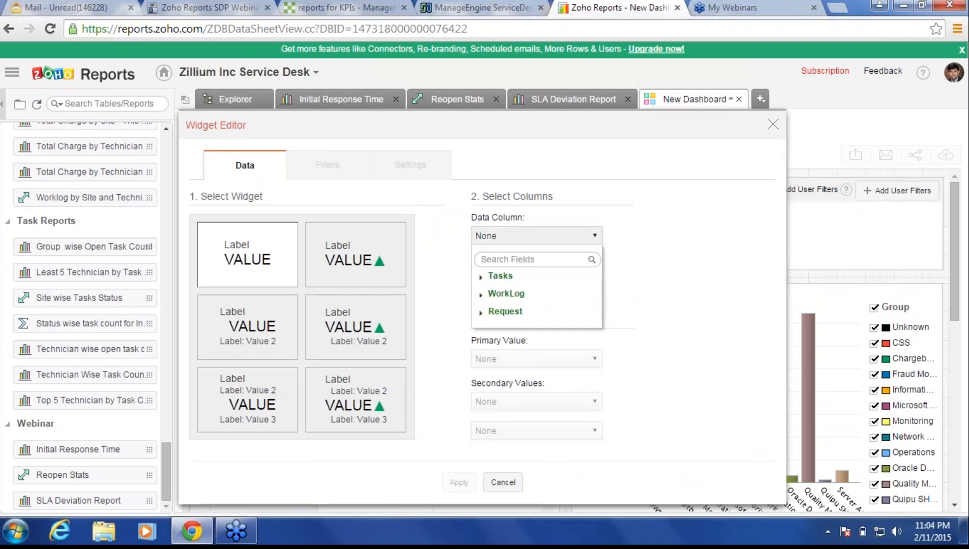
pyautogui.click(505, 311)
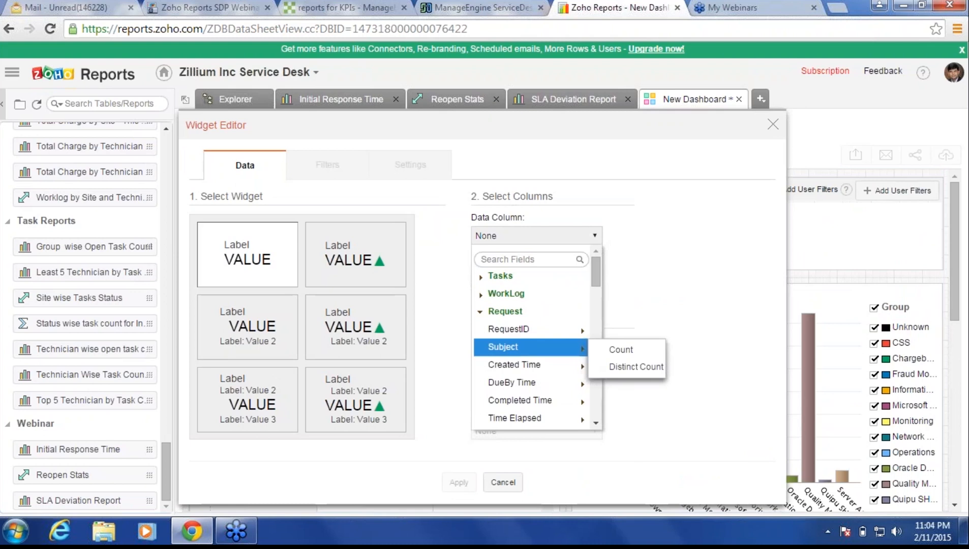
pyautogui.moveTo(511, 328)
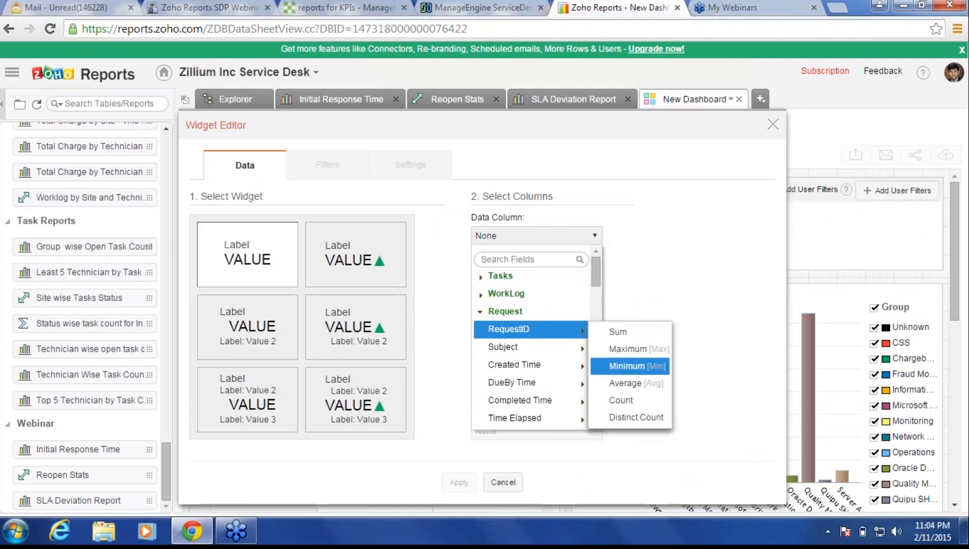
pyautogui.click(635, 417)
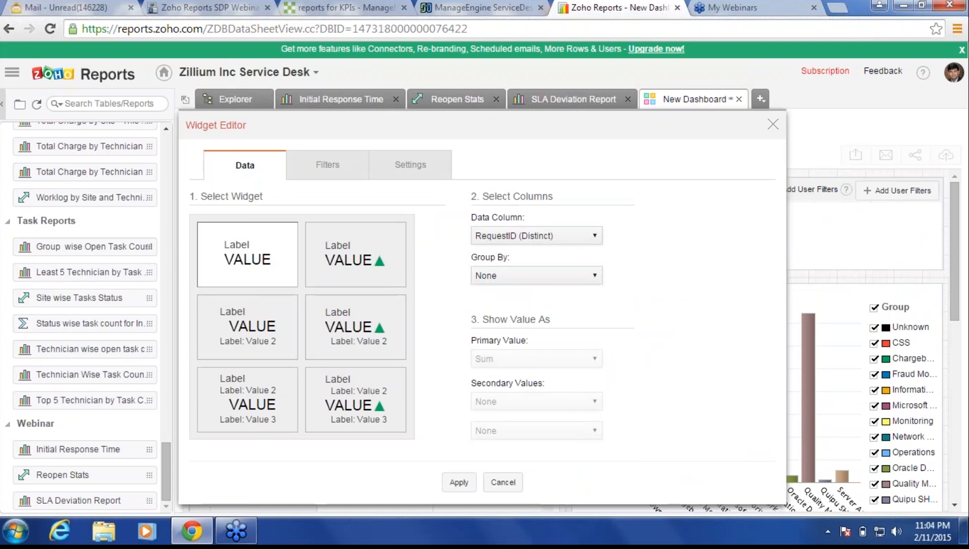
pyautogui.click(458, 482)
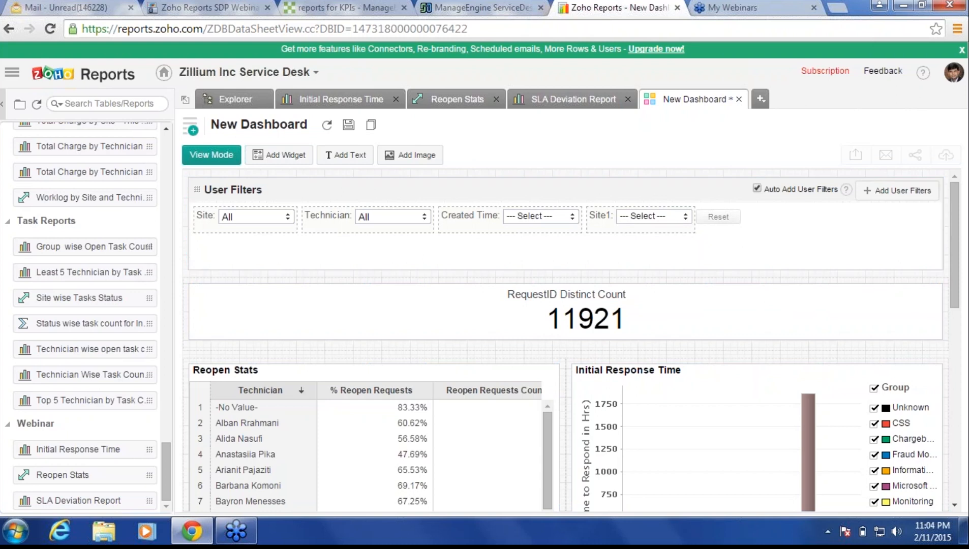
# Step: Save the dashboard as Webinar Dashboard in the Dashboards folder
pyautogui.click(349, 125)
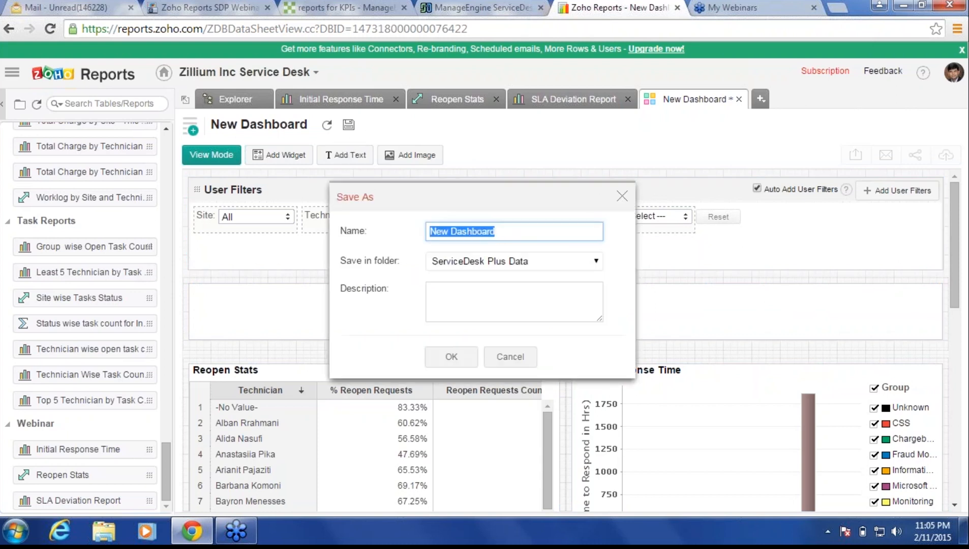
pyautogui.write('Webinar Das')
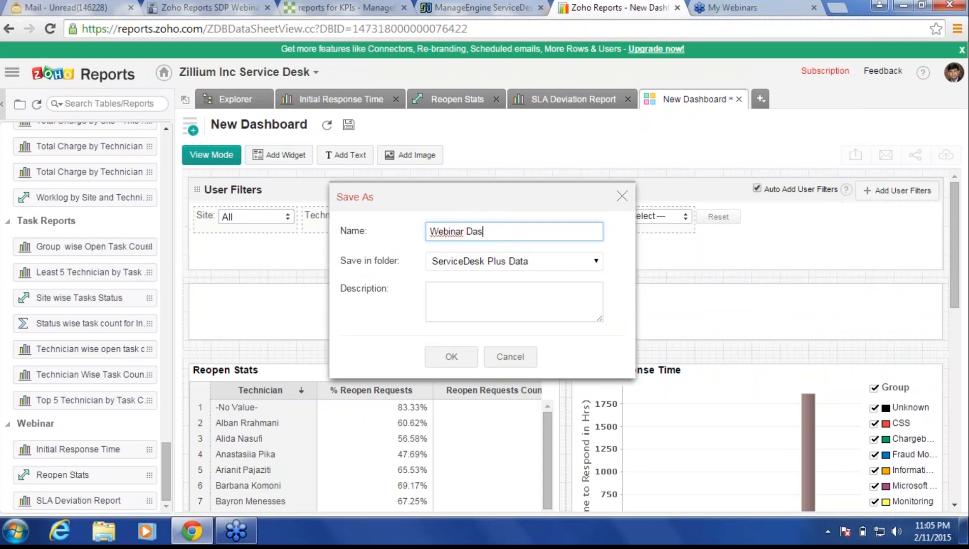
pyautogui.write('hboard')
pyautogui.click(513, 261)
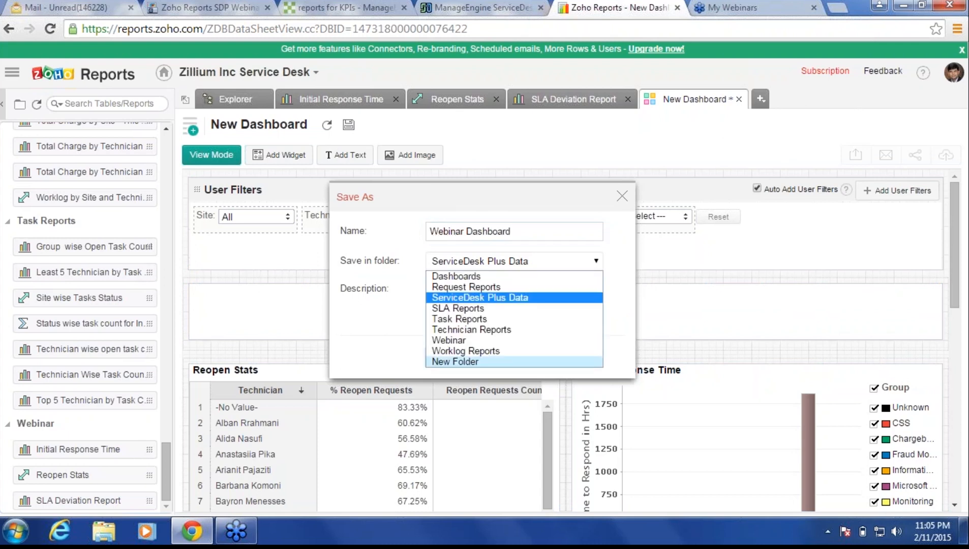
pyautogui.click(455, 277)
pyautogui.click(451, 356)
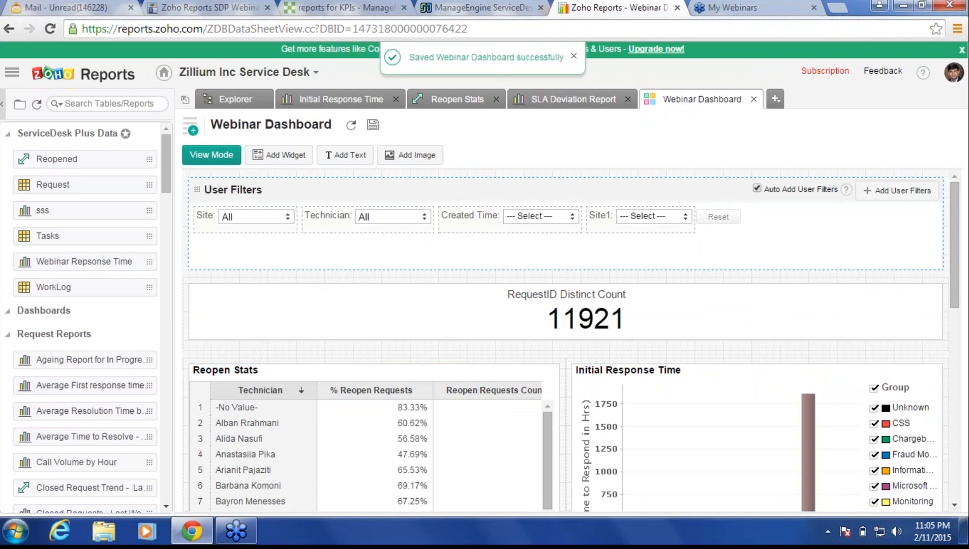
# Step: Switch Webinar Dashboard to view mode and look through its widget and reports
pyautogui.click(206, 154)
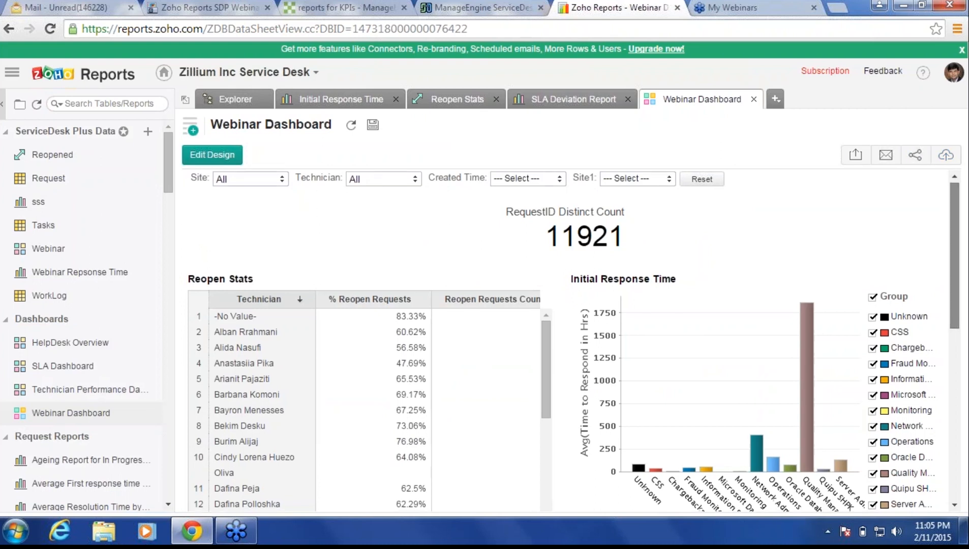
pyautogui.scroll(-3, 564, 330)
pyautogui.scroll(-6, 770, 431)
pyautogui.scroll(9, 769, 431)
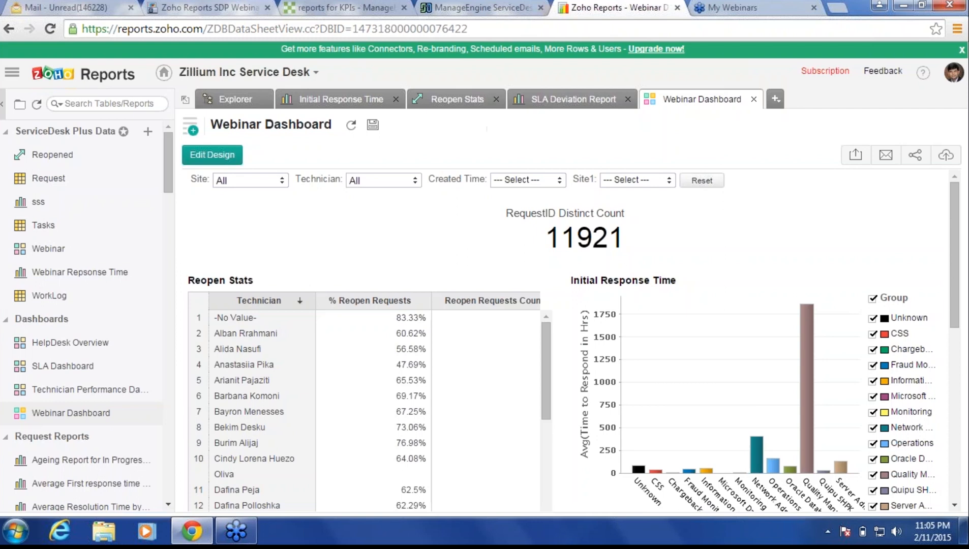
# Step: Review the KPI requirements in the reports for KPIs forum topic and return to Webinar Dashboard
pyautogui.click(239, 8)
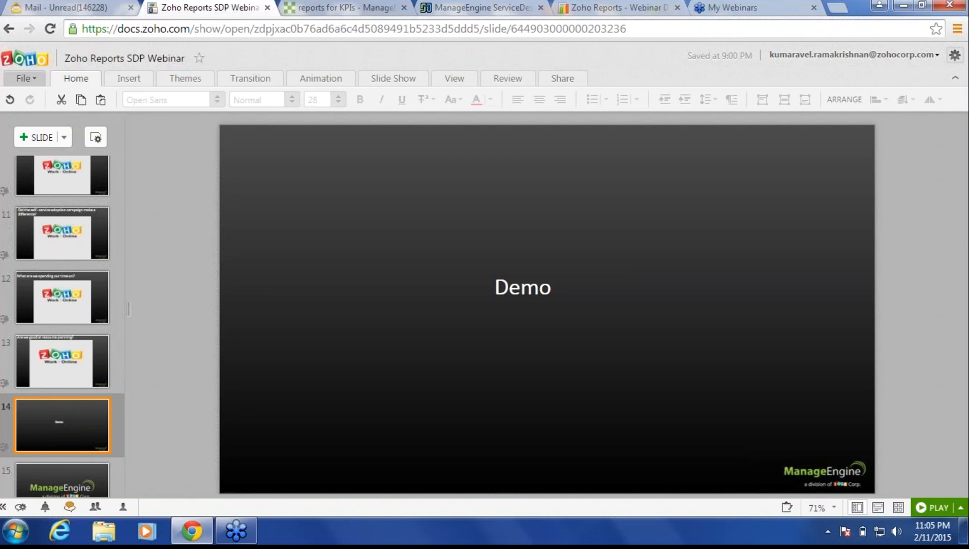
pyautogui.click(340, 8)
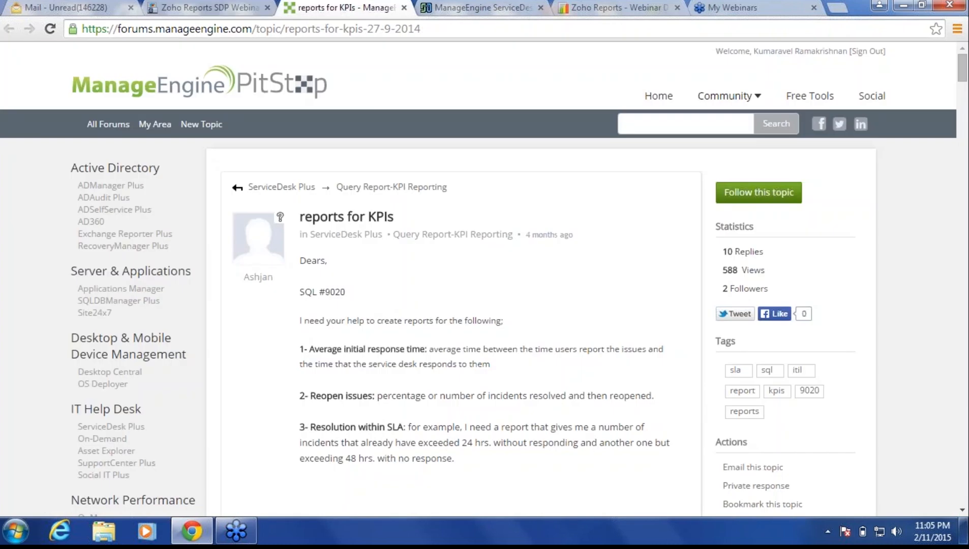
pyautogui.click(613, 7)
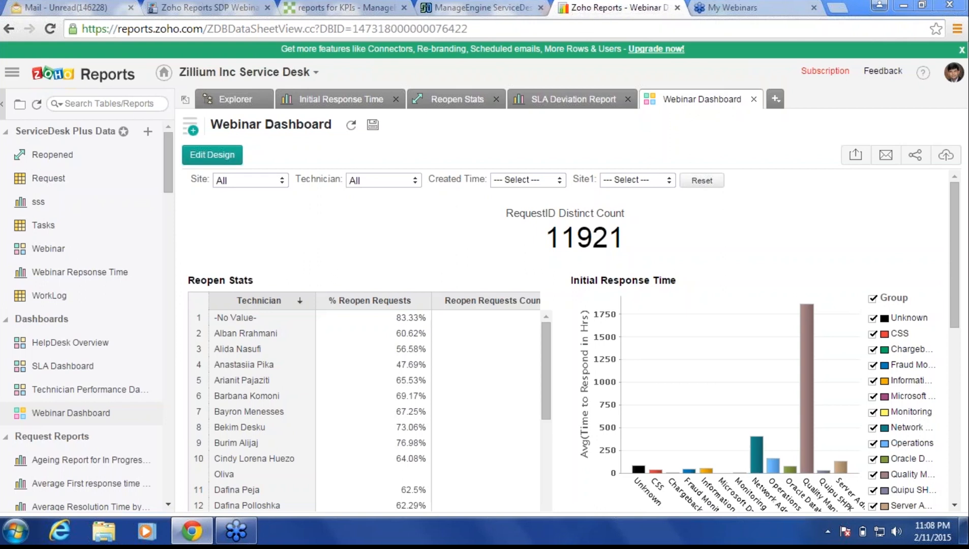
# Step: Open store.manageengine.com/service-desk in a new browser tab and look through the ServiceDesk Plus edition and add-on license fees
pyautogui.click(480, 8)
pyautogui.hotkey('ctrl', 't')
pyautogui.write('store')
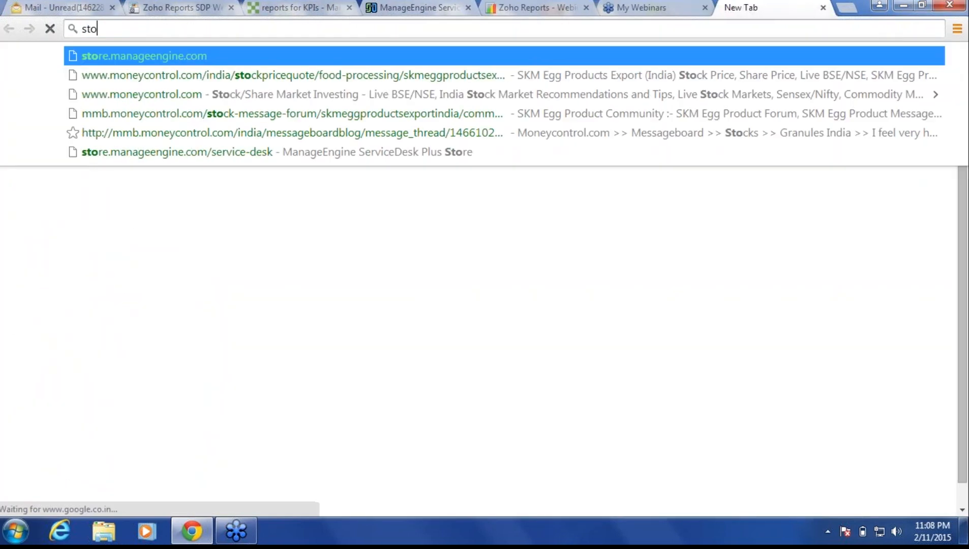
pyautogui.press('Down')
pyautogui.press('Down')
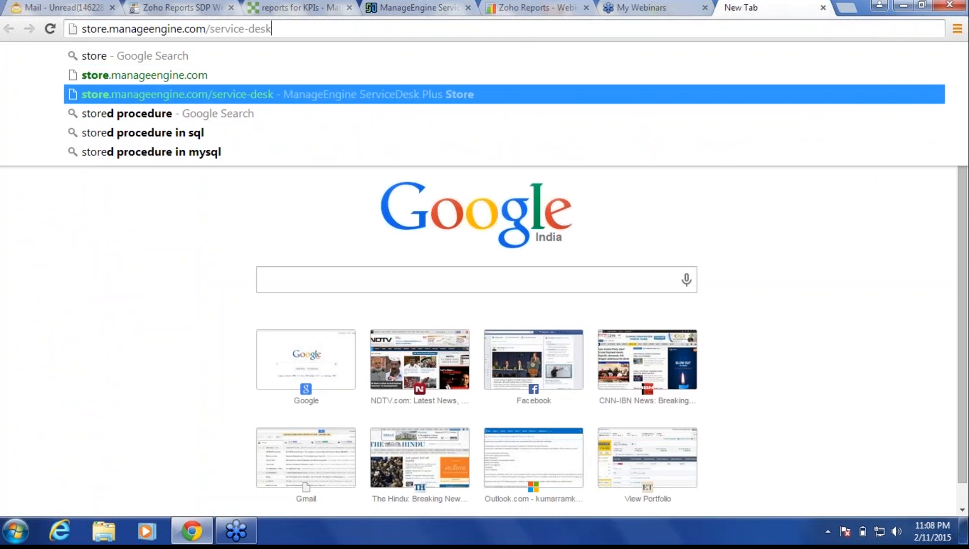
pyautogui.press('Return')
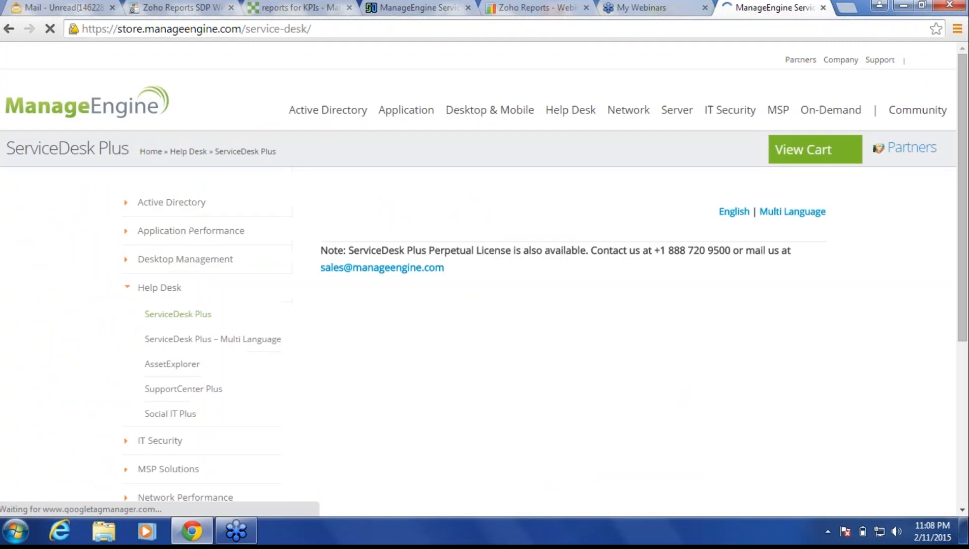
pyautogui.scroll(-5, 482, 305)
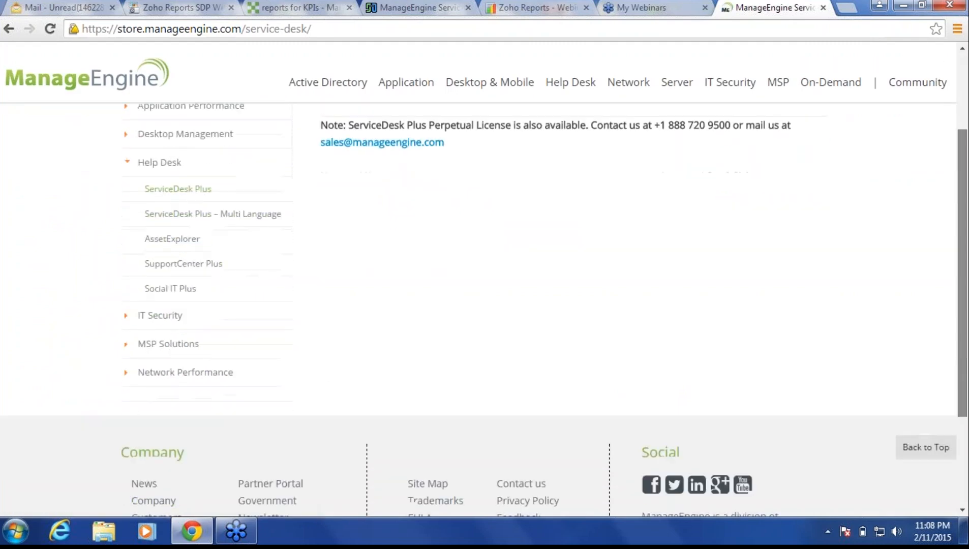
pyautogui.moveTo(962, 159); pyautogui.dragTo(962, 107)
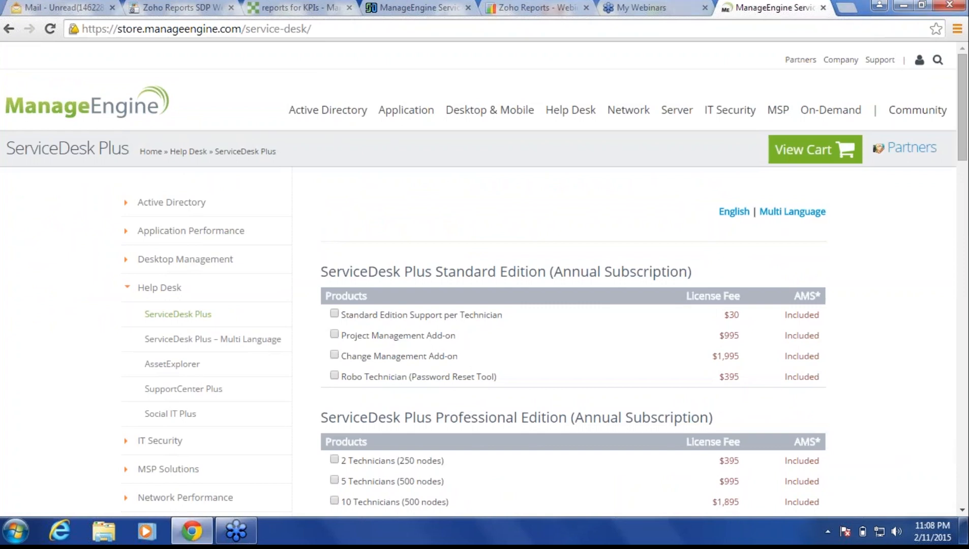
pyautogui.scroll(-10, 483, 284)
pyautogui.scroll(-15, 483, 305)
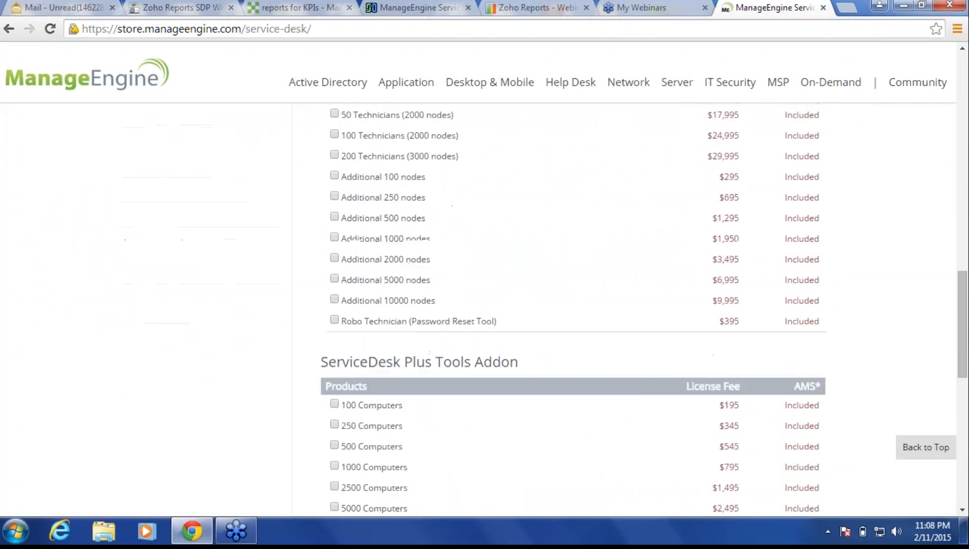
pyautogui.scroll(5, 483, 305)
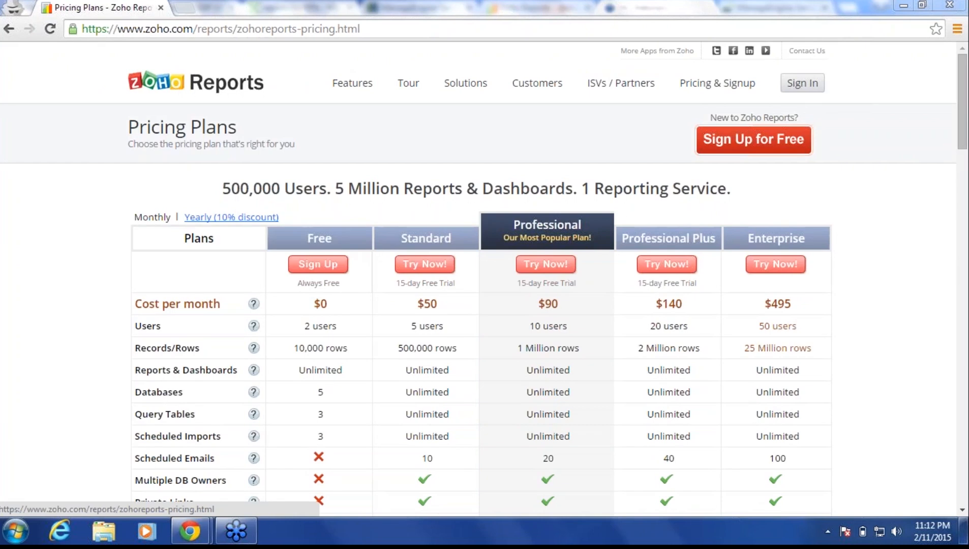
# Step: Look through the Zoho Reports pricing plans, close that page and switch to the Zoho Reports SDP Webinar presentation
pyautogui.click(717, 83)
pyautogui.scroll(-3, 483, 279)
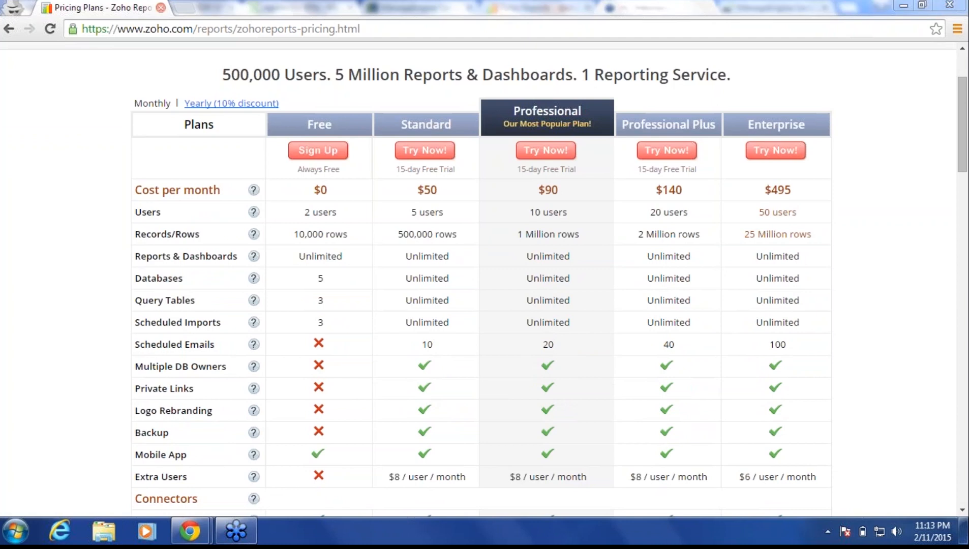
pyautogui.click(161, 8)
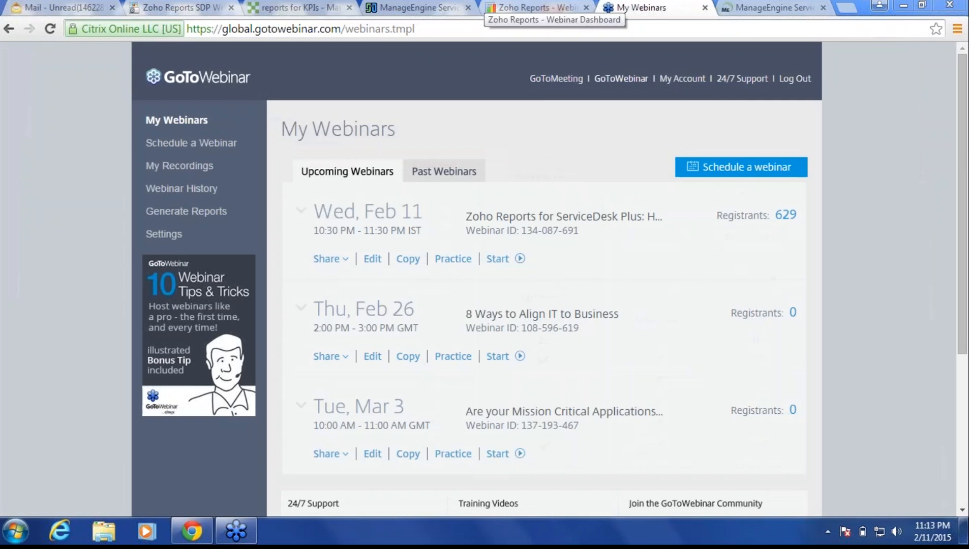
pyautogui.click(181, 8)
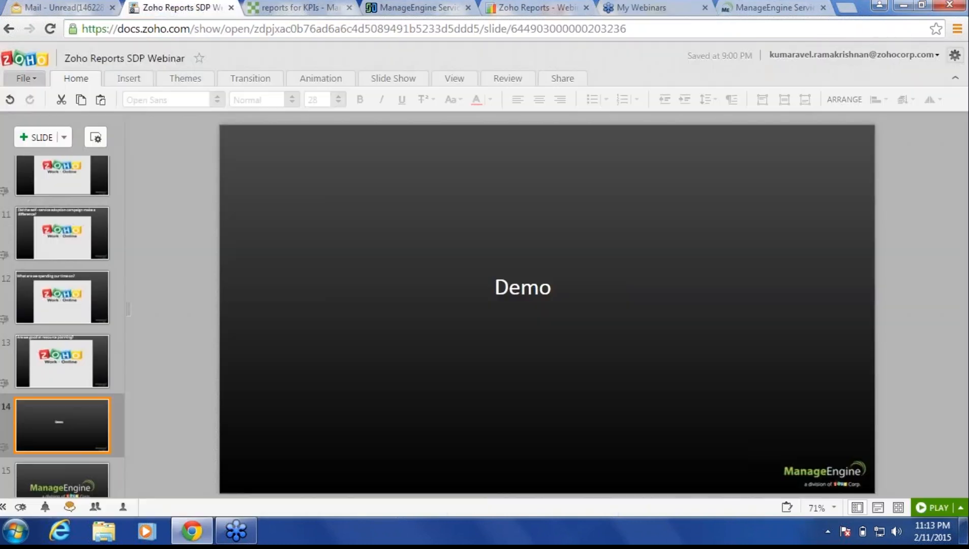